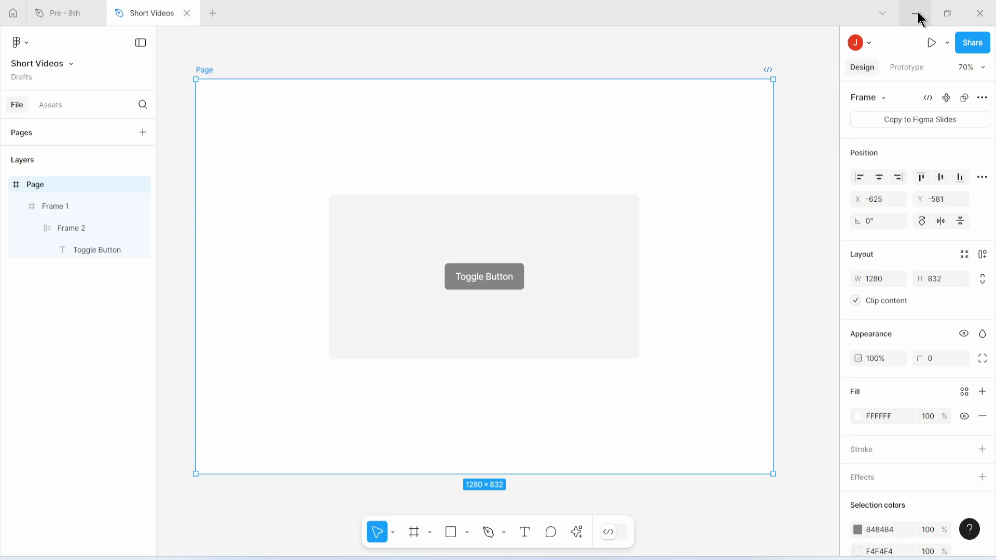
Step: Deselect everything and bring up the file's local variables window
left_click(534, 55)
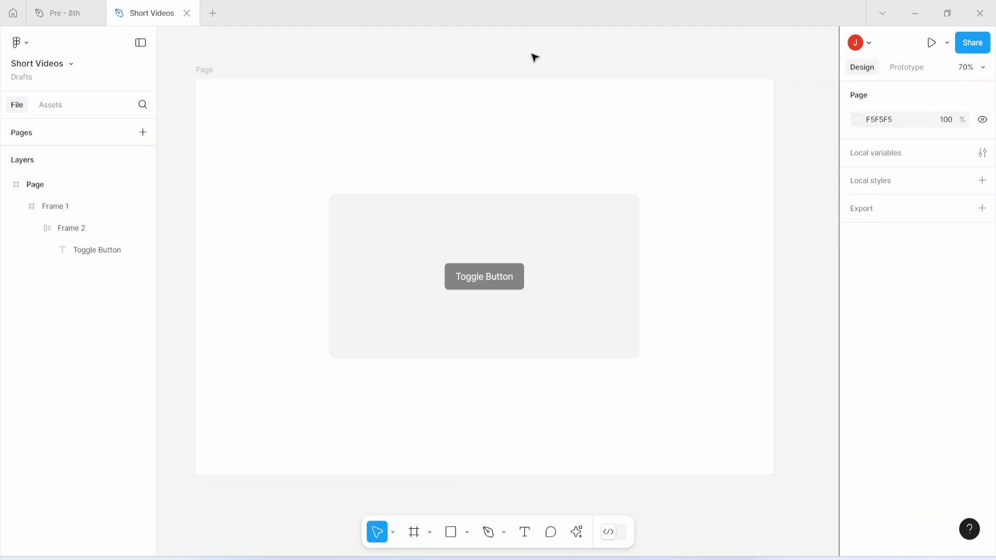
left_click(875, 153)
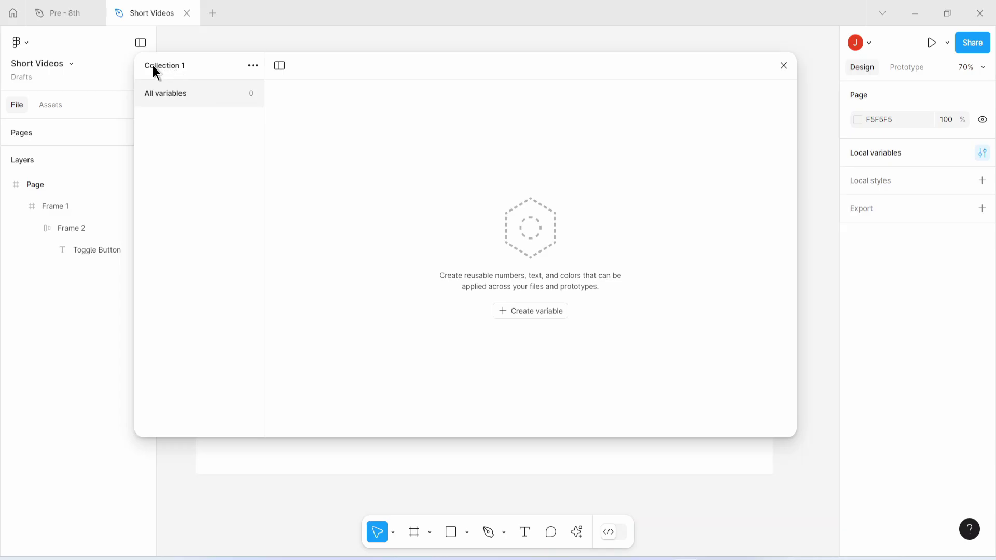
Step: Rename the collection to Color and add a Background Color variable
left_click(254, 66)
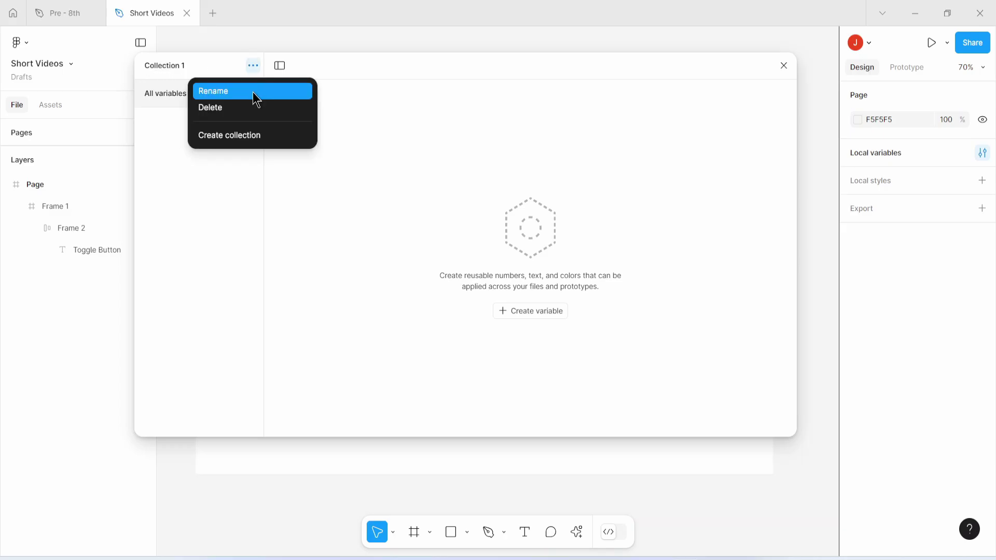
left_click(250, 95)
type("Color")
key("Return")
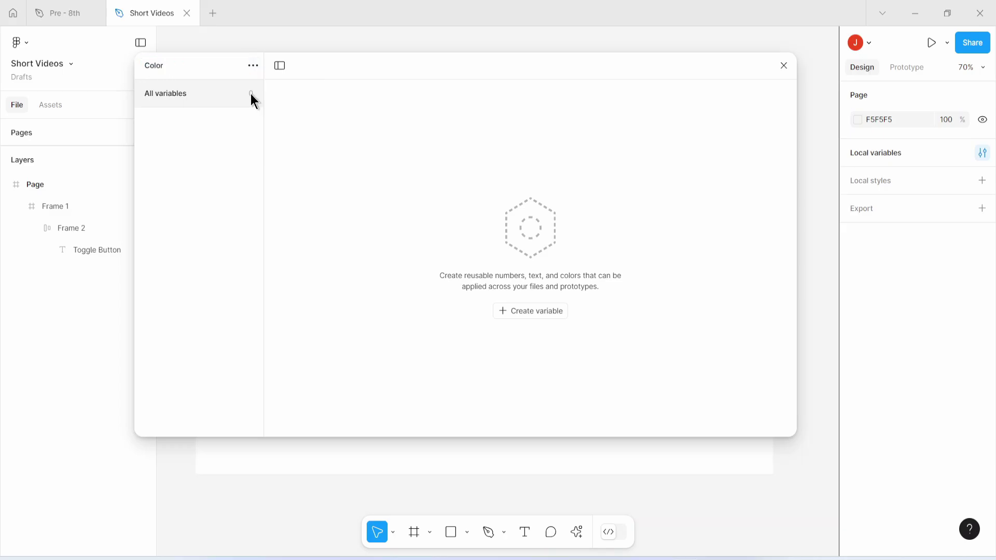
left_click(530, 311)
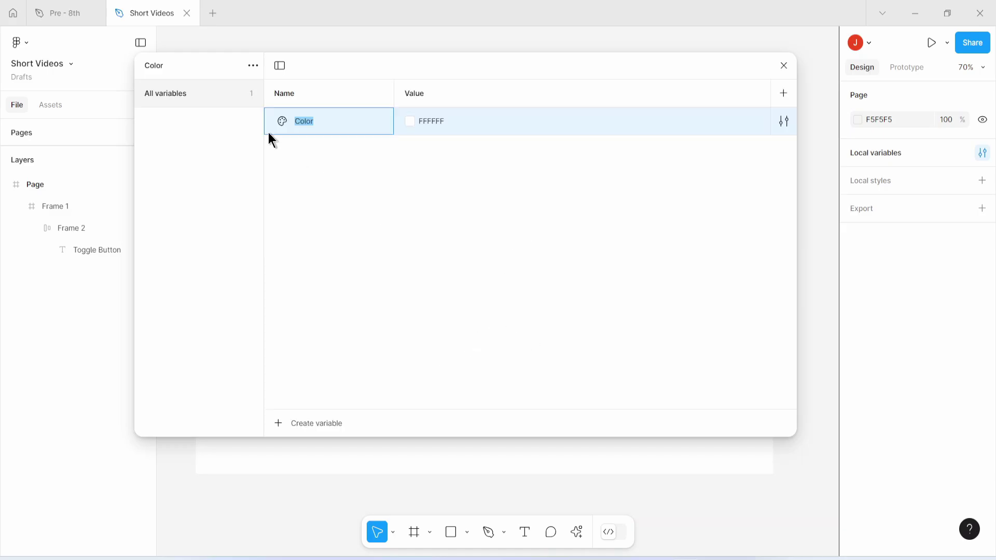
type("Background Color")
left_click(466, 179)
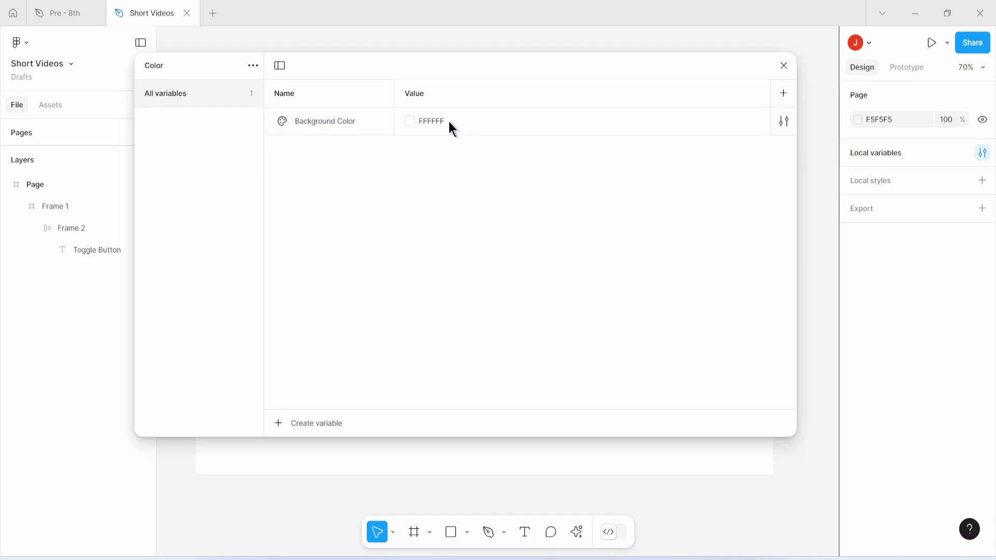
Step: Duplicate it into Container Color and Button Color variables
left_click(308, 126)
key("ctrl+d")
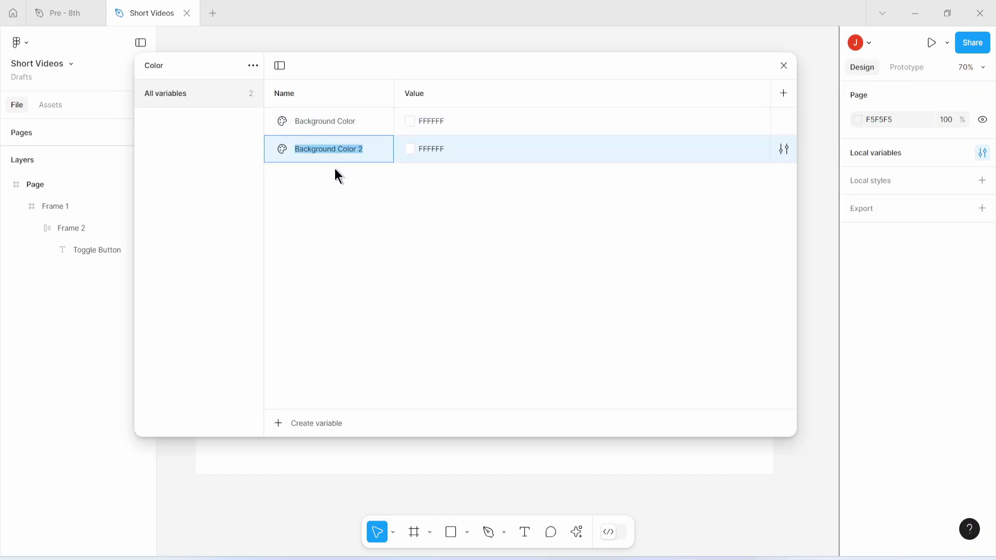
type("Container")
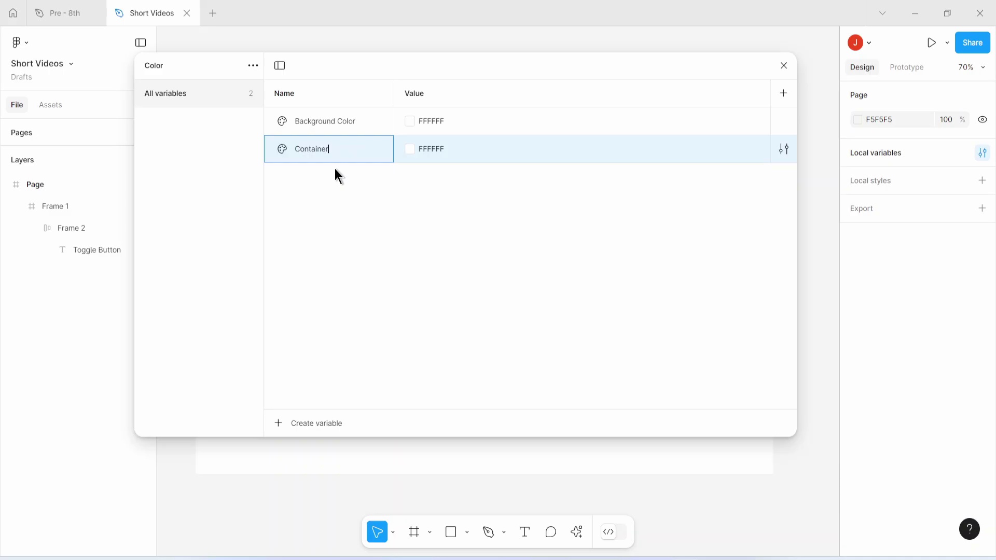
type(" Color")
key("Return")
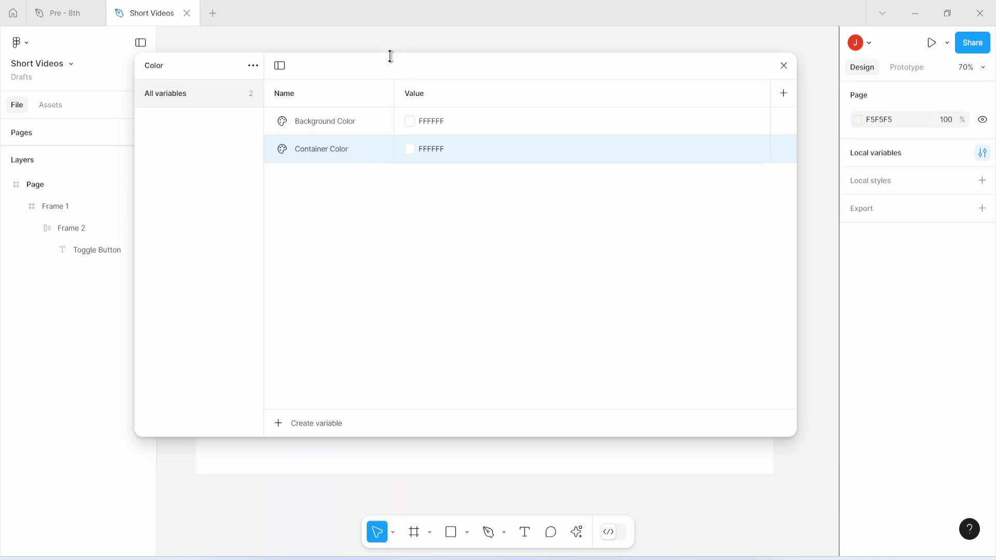
left_click_drag(389, 56, 412, 301)
left_click(405, 236)
left_click_drag(570, 310, 569, 151)
key("ctrl+d")
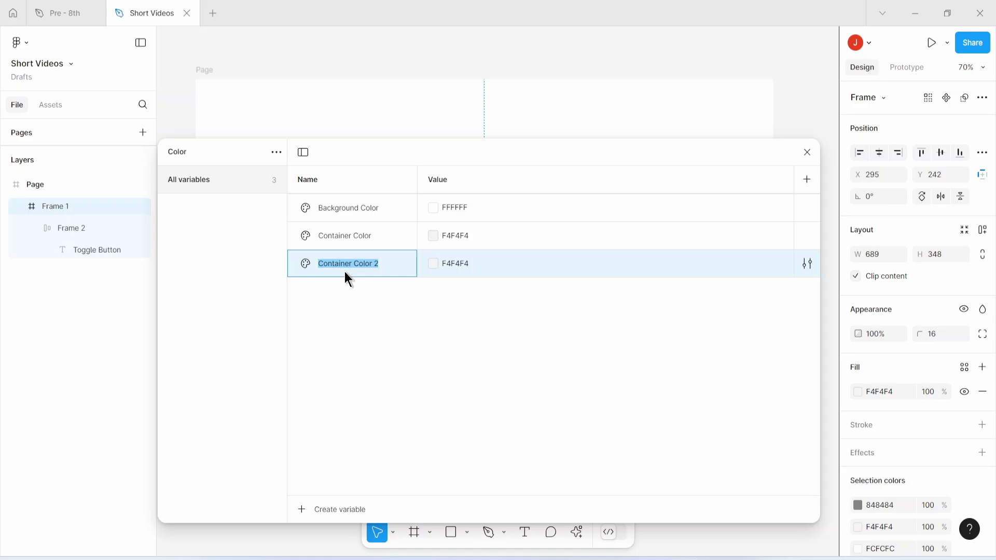
type("Button Color")
key("Return")
Step: Set Button Color to the vivid purple 3808FB
left_click(435, 263)
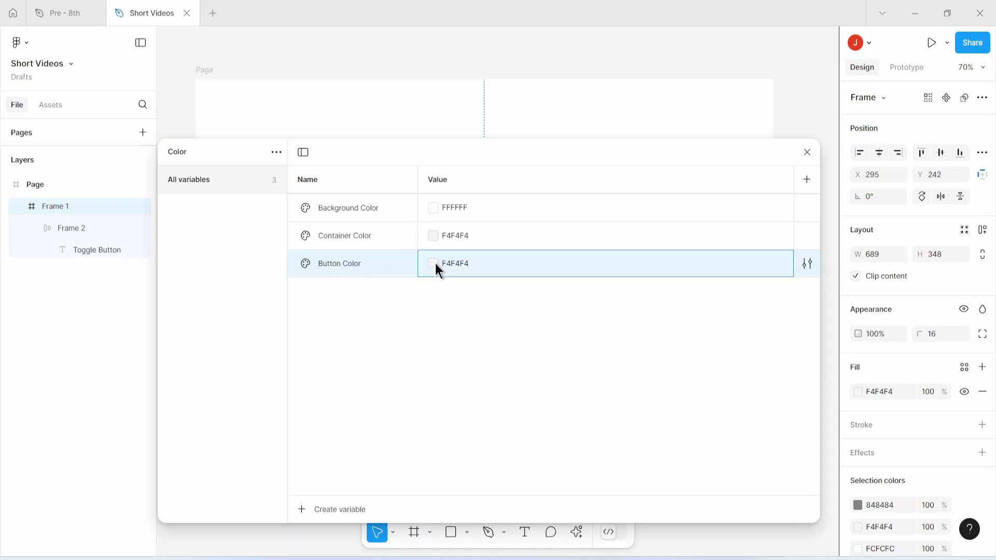
left_click_drag(532, 395, 540, 395)
left_click(578, 291)
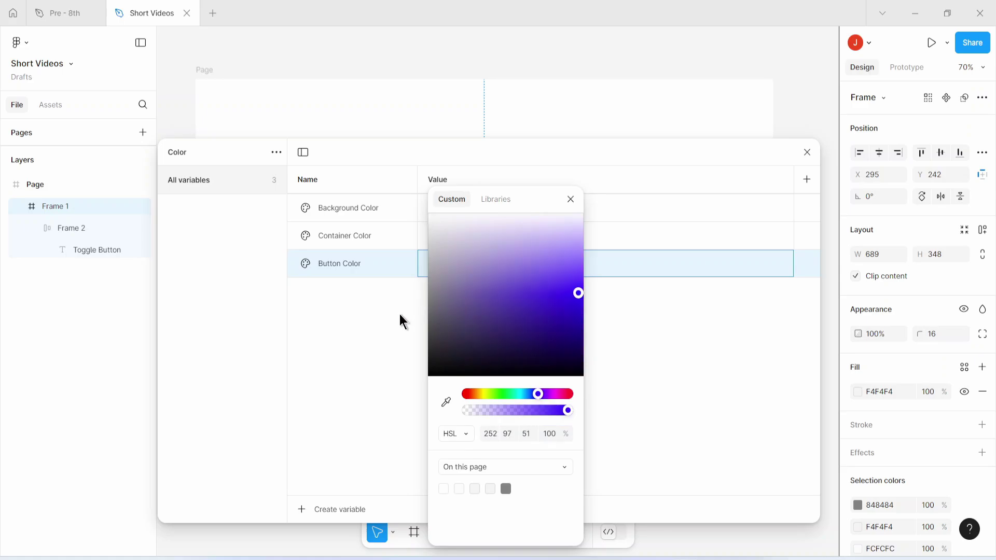
left_click(398, 314)
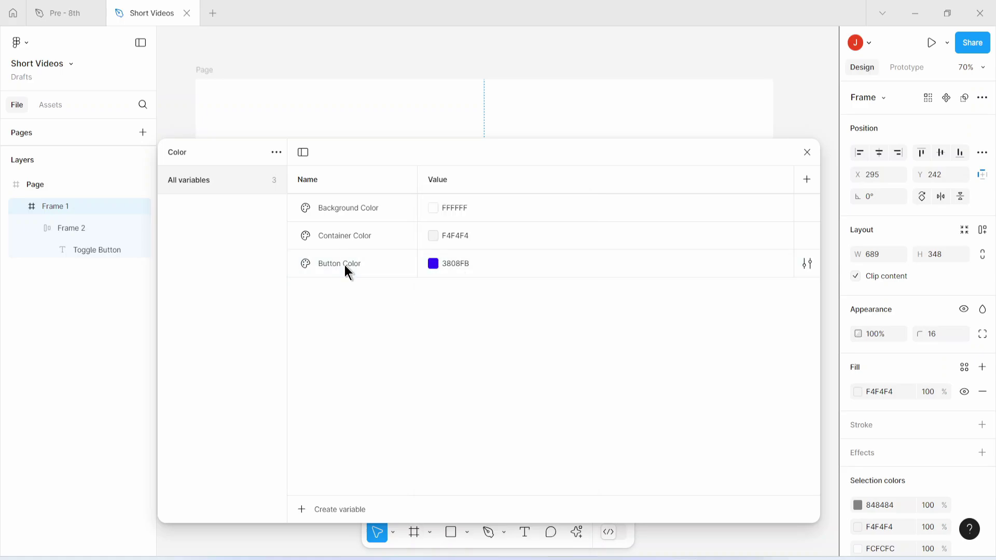
Step: Duplicate it as a Button Text Color variable set to white FFFFFF
key("ctrl+d")
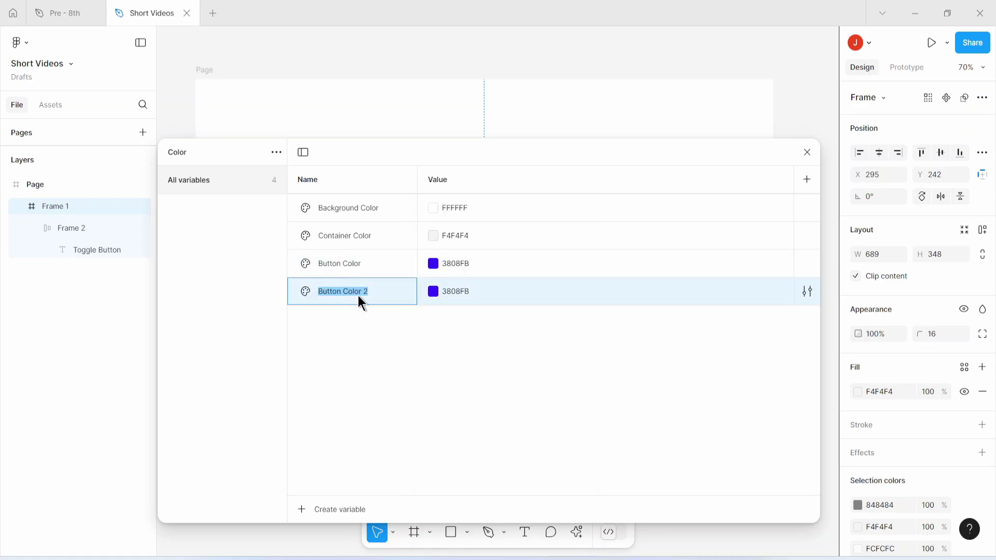
type("Button Text Color")
key("Return")
left_click(434, 292)
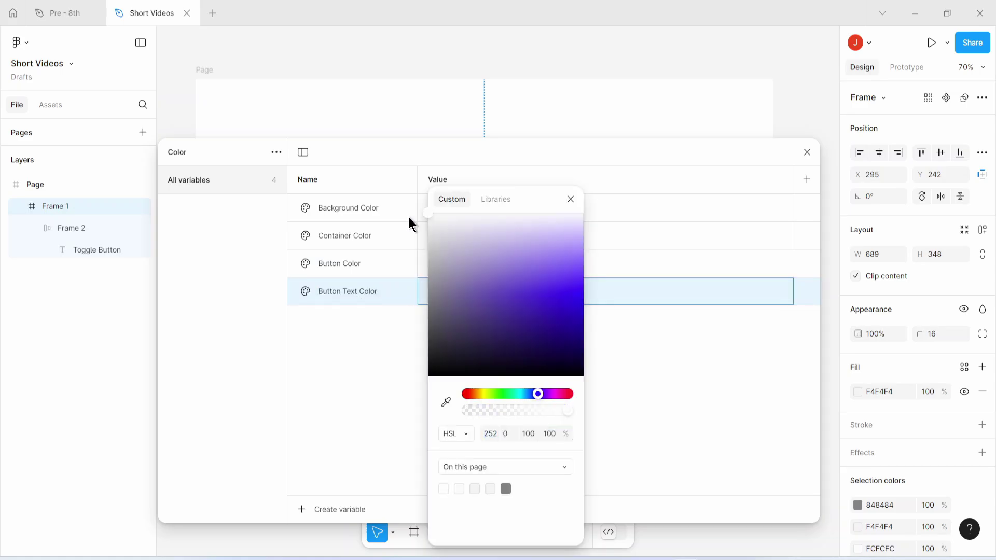
left_click(341, 415)
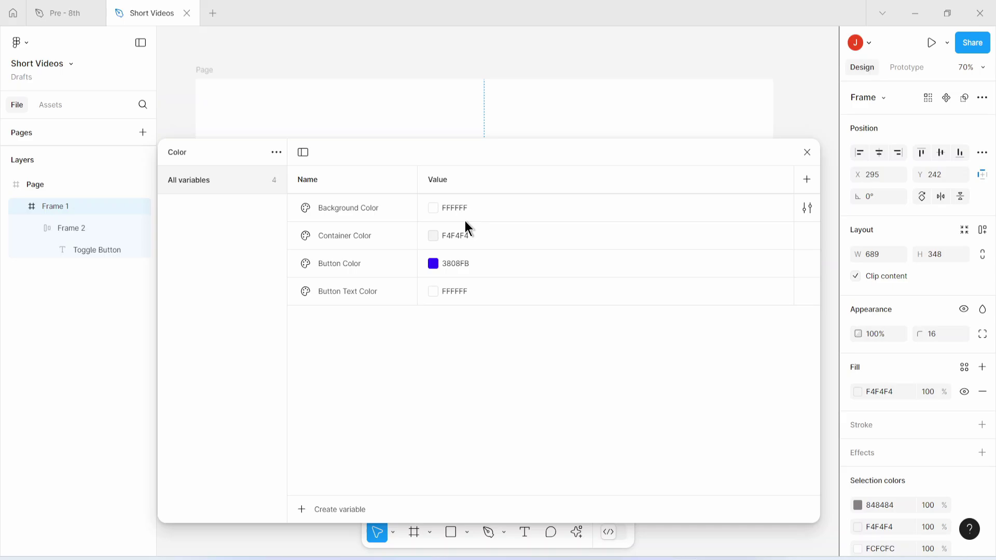
Step: Add a second mode and name the two modes Light Mode and Dark Mode
left_click(808, 180)
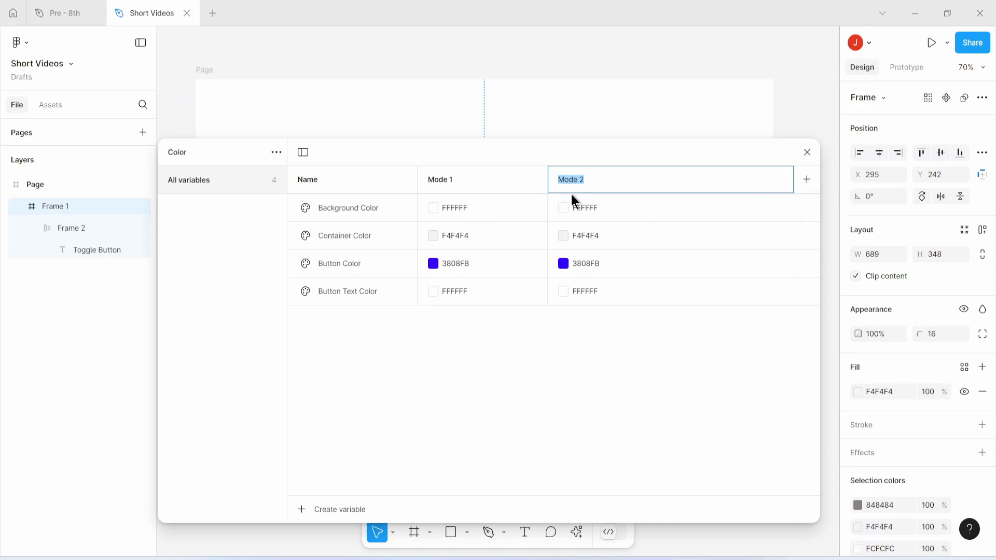
double_click(444, 179)
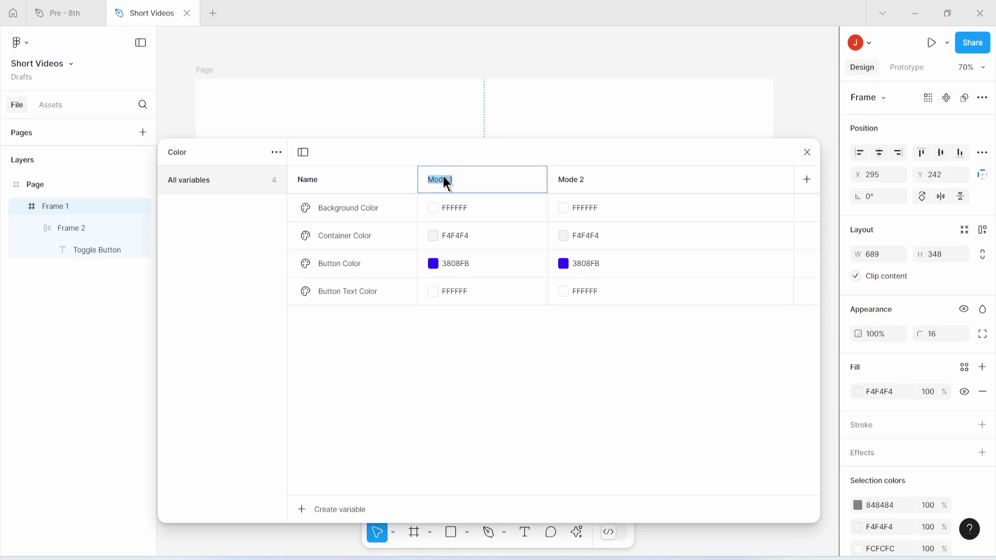
type("Light Mode")
double_click(574, 179)
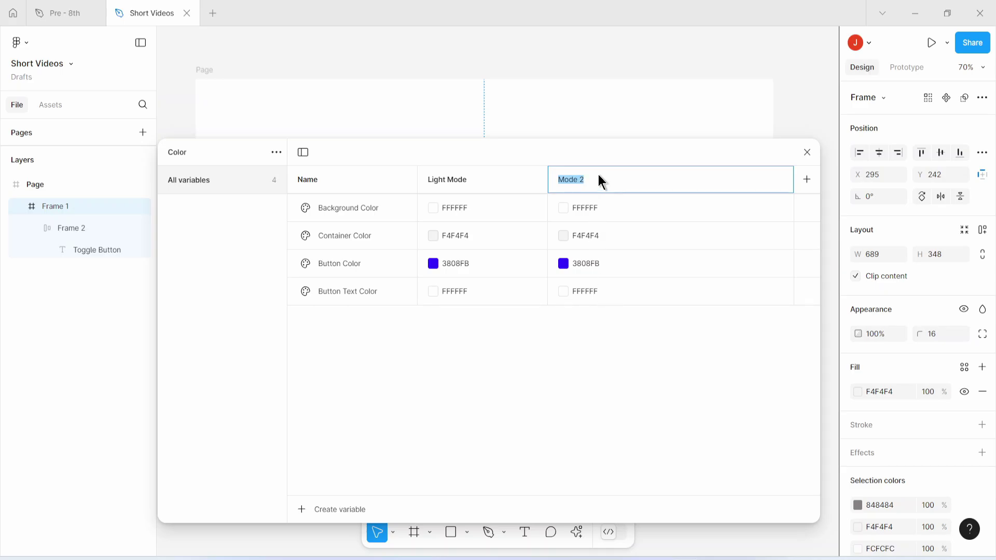
type("Dark Mode")
left_click_drag(588, 179, 545, 179)
left_click(621, 181)
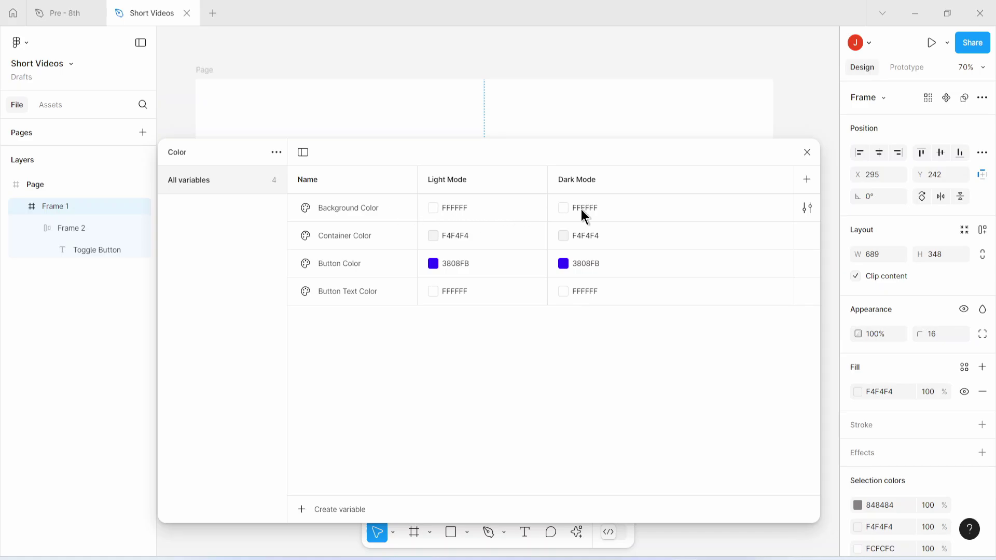
Step: Set Dark Mode's background to navy 070B25 and container to 9489F0
left_click(564, 207)
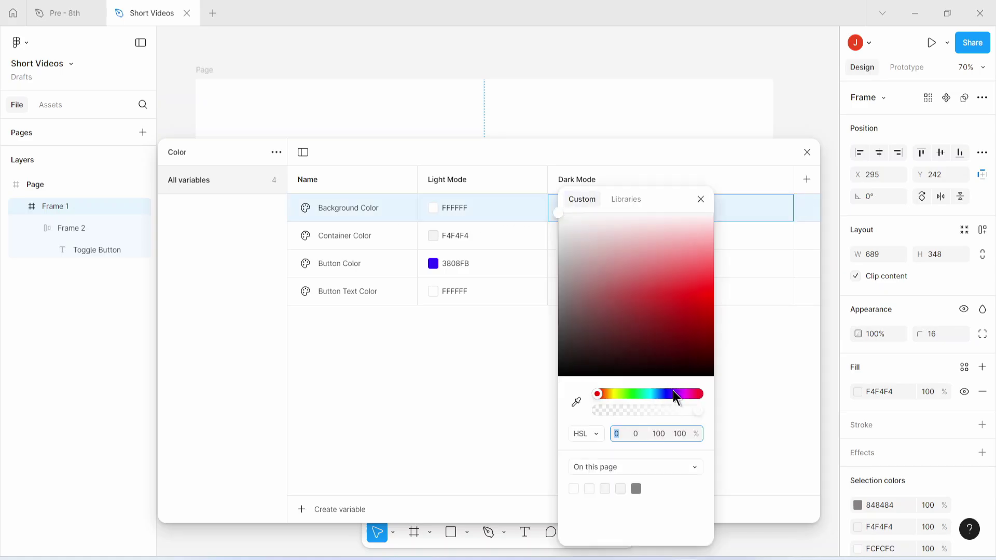
left_click_drag(670, 395, 662, 369)
left_click(661, 359)
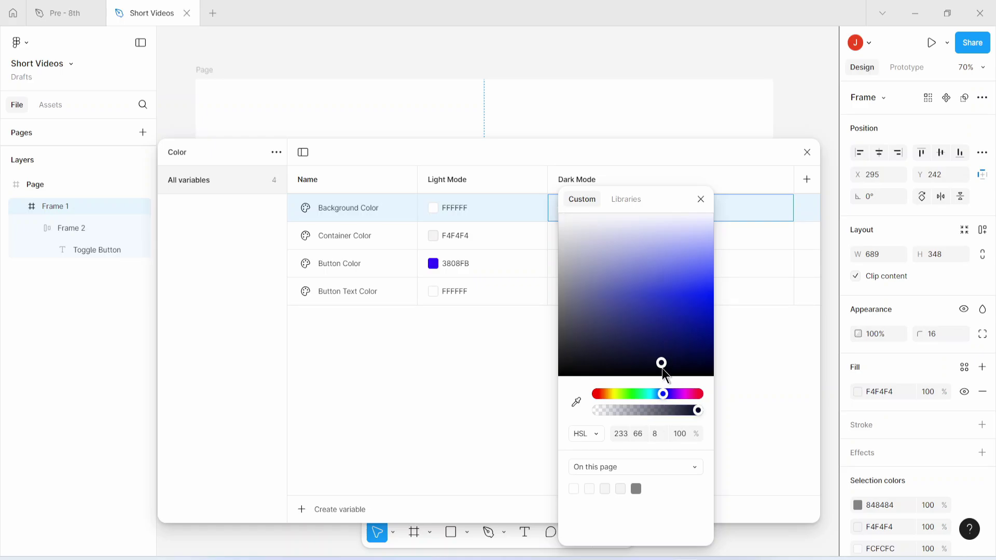
left_click_drag(662, 207, 540, 273)
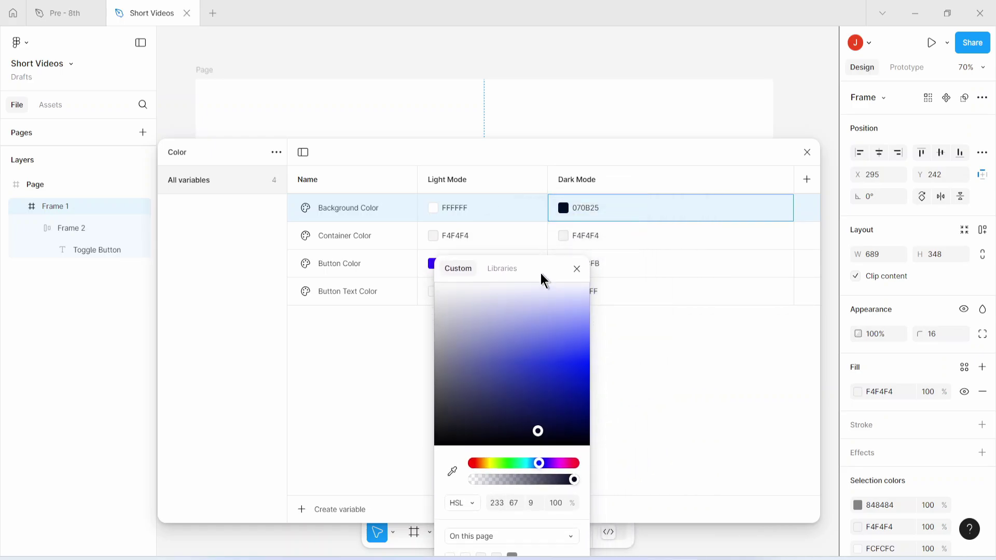
left_click(576, 269)
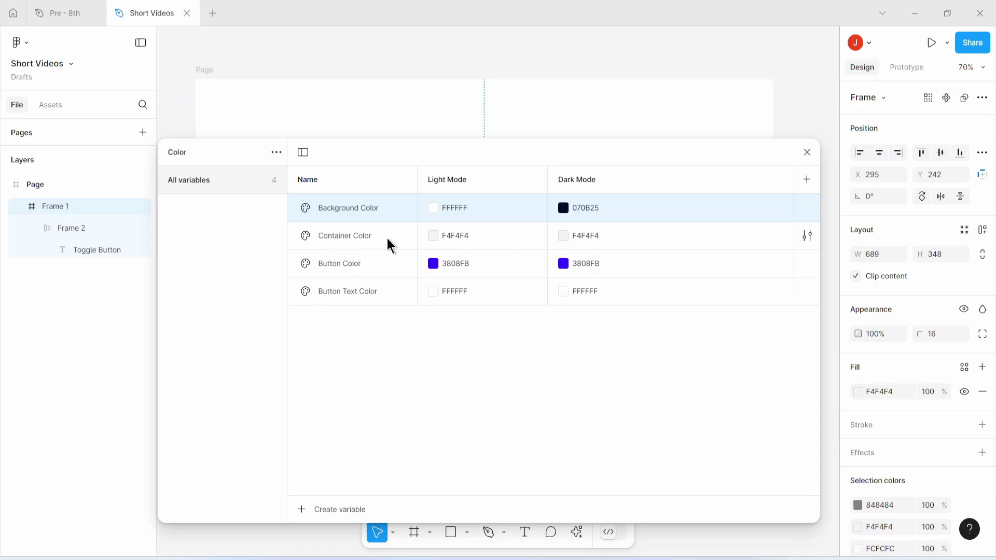
left_click(563, 236)
left_click(522, 314)
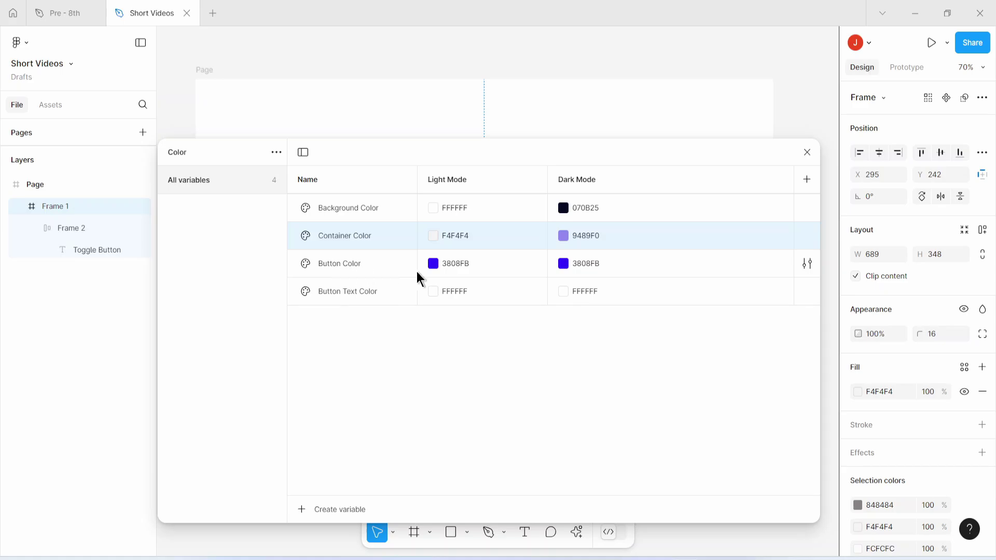
Step: Set Dark Mode's button to 22049D, keep text white, and close the variables window
left_click(562, 263)
left_click_drag(415, 306, 435, 314)
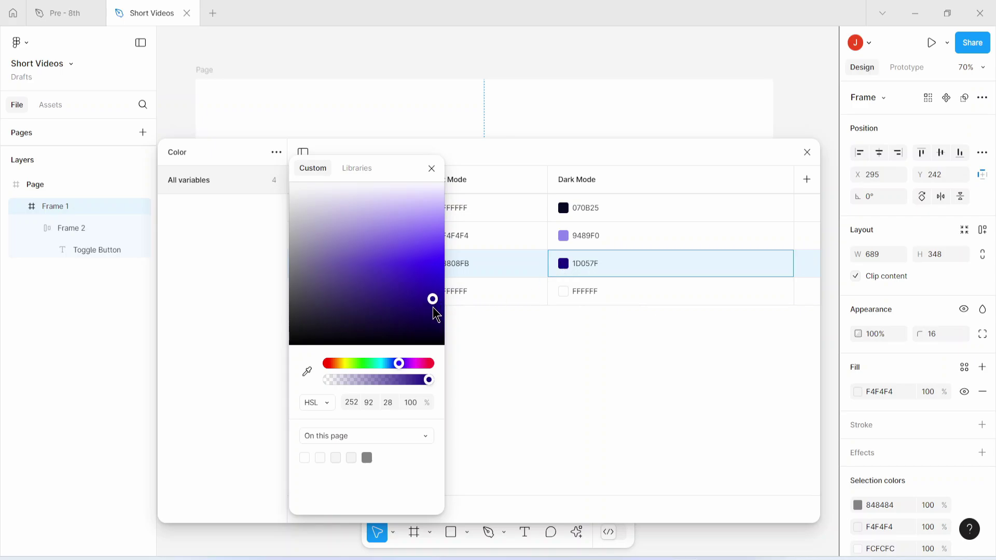
left_click_drag(433, 304, 435, 293)
left_click(431, 168)
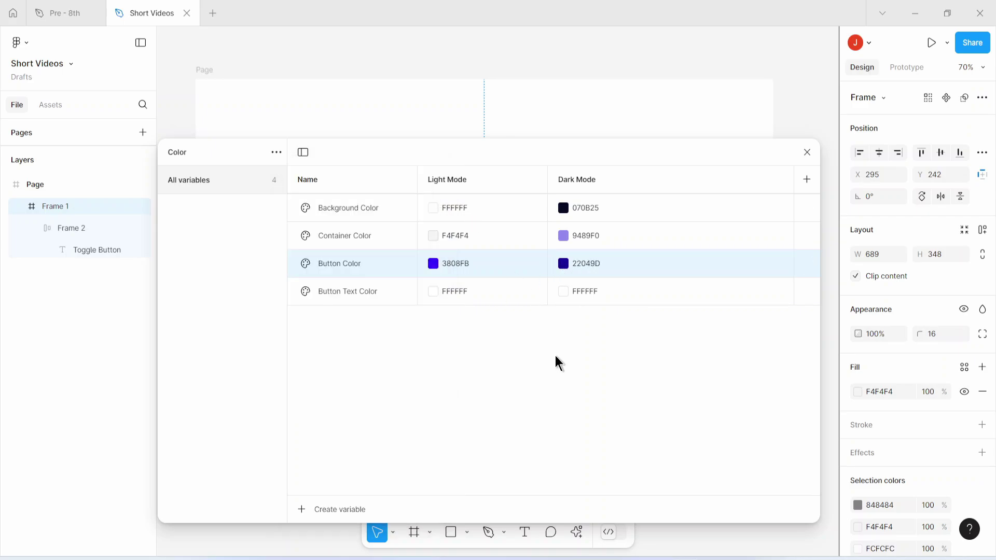
left_click(565, 295)
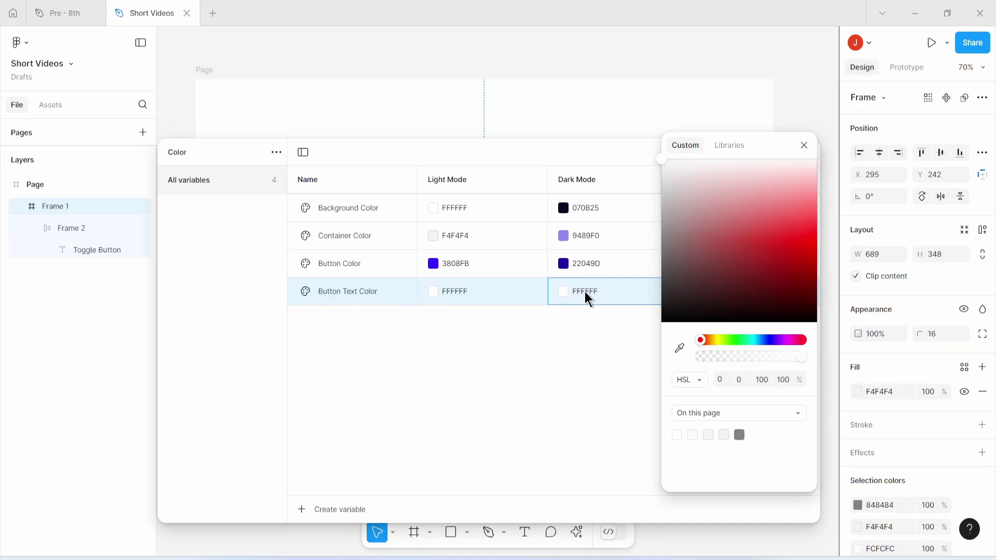
key("Escape")
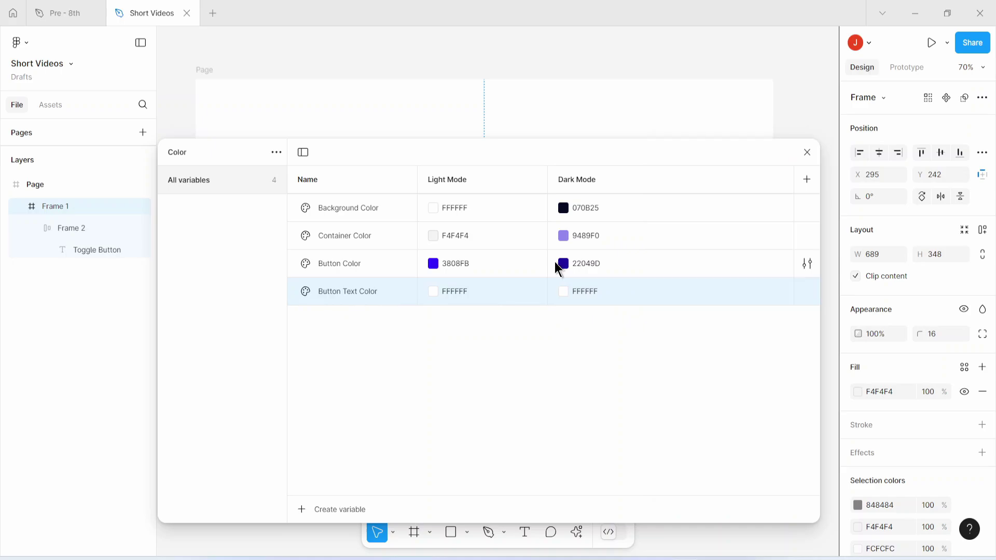
left_click(807, 153)
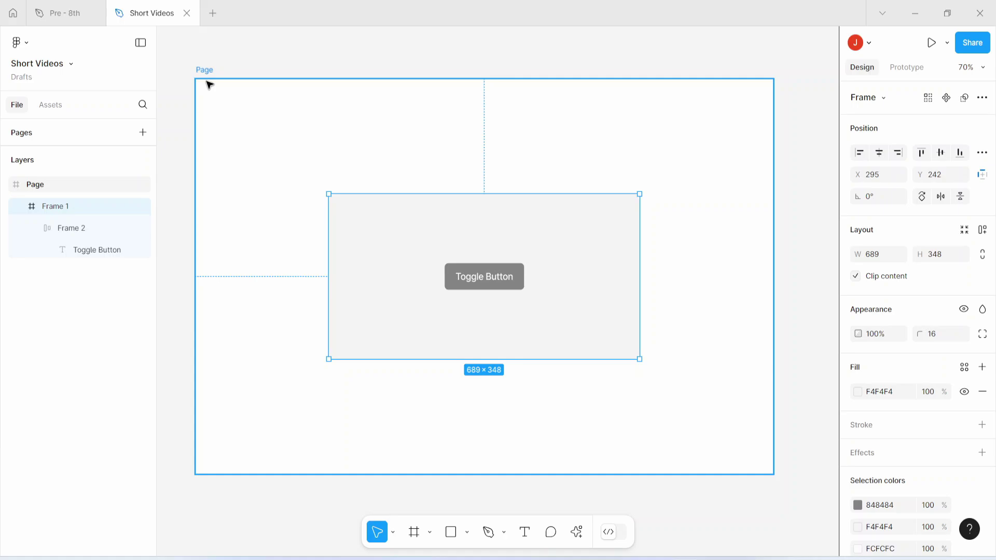
Step: Bind the page fill to Background Color and Frame 1's fill to Container Color
left_click(210, 84)
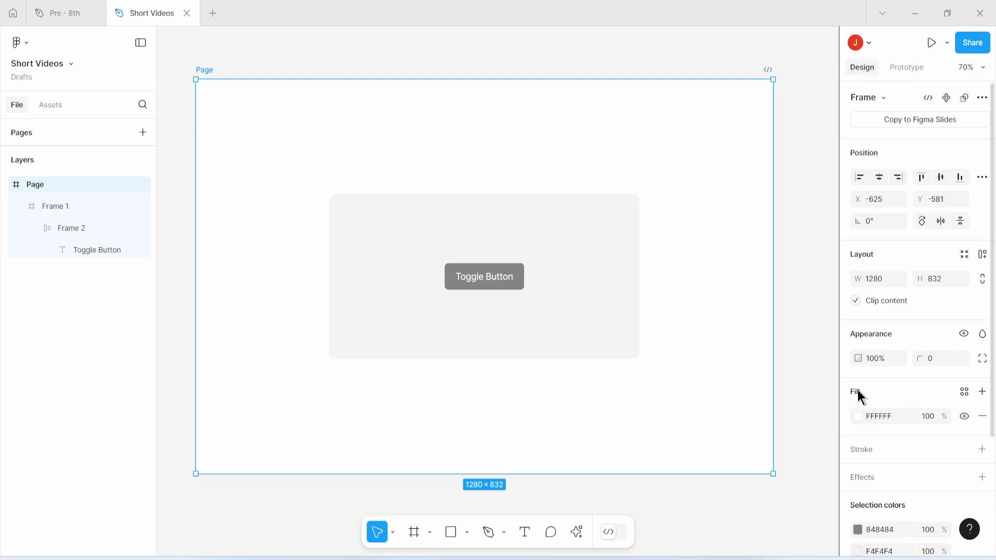
left_click(858, 416)
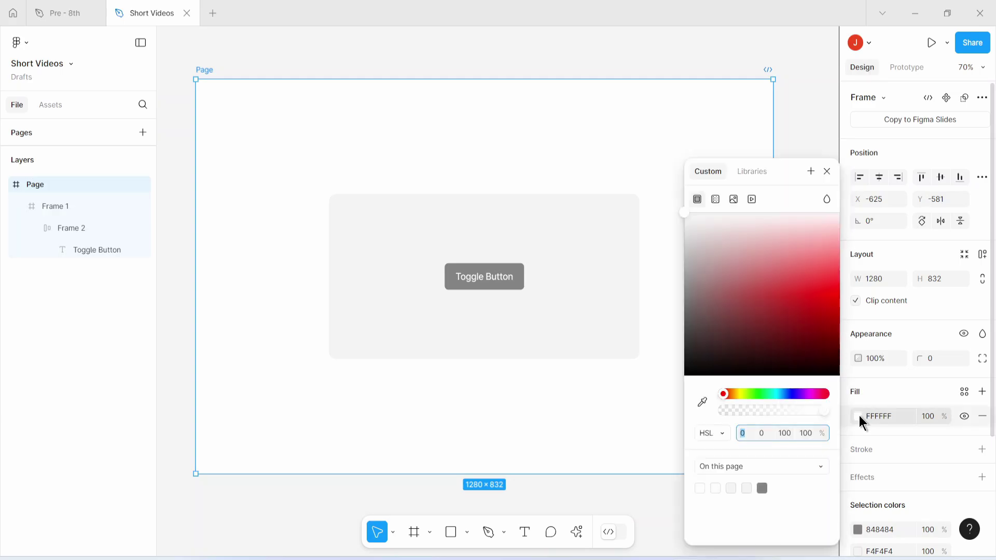
left_click(753, 172)
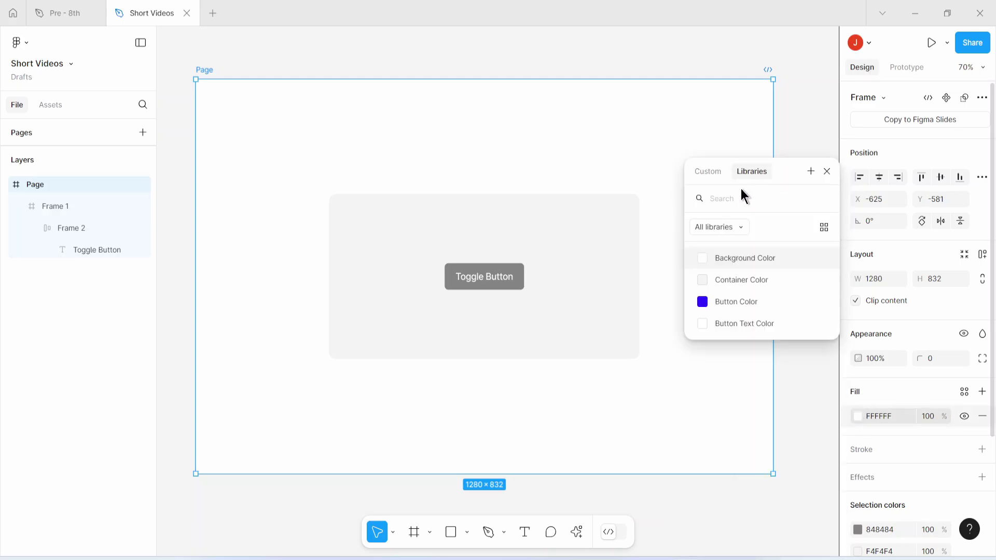
left_click(732, 261)
left_click(362, 218)
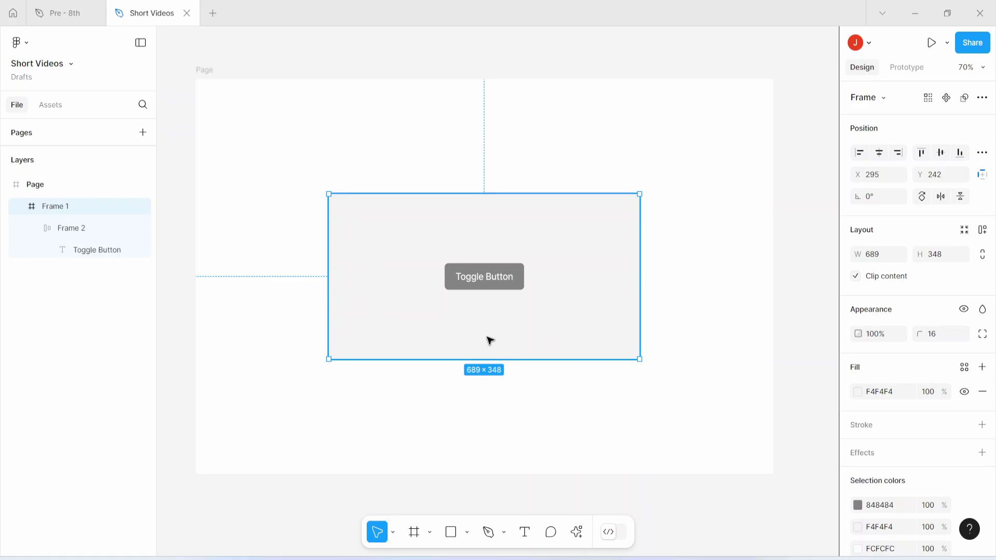
left_click(857, 391)
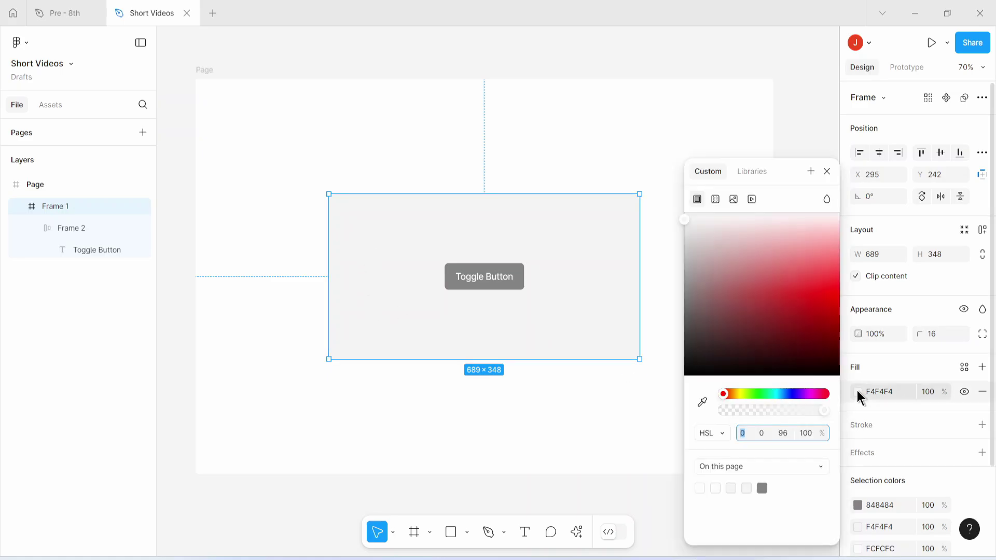
left_click(752, 172)
left_click(731, 281)
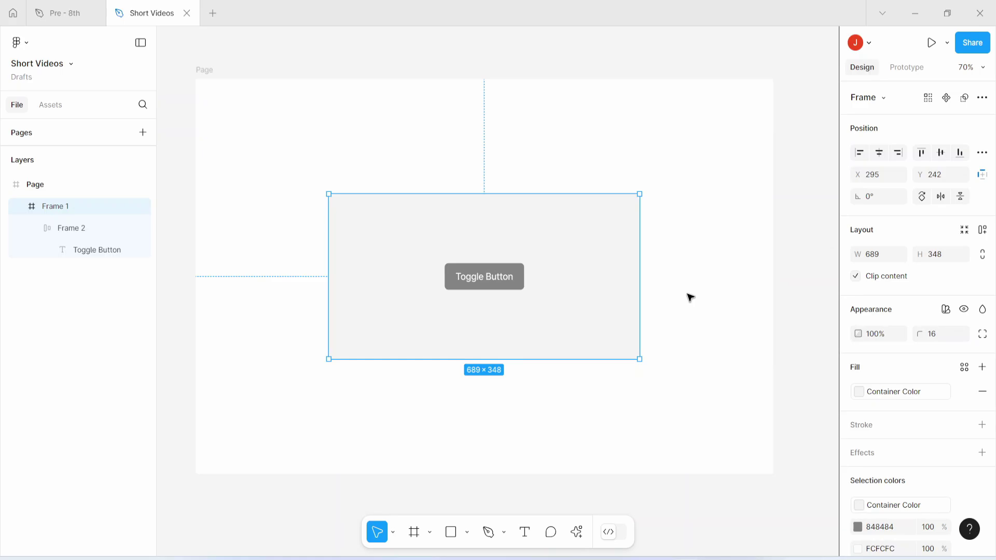
Step: Bind the button fill to Button Color and its label to Button Text Color
left_click(482, 285)
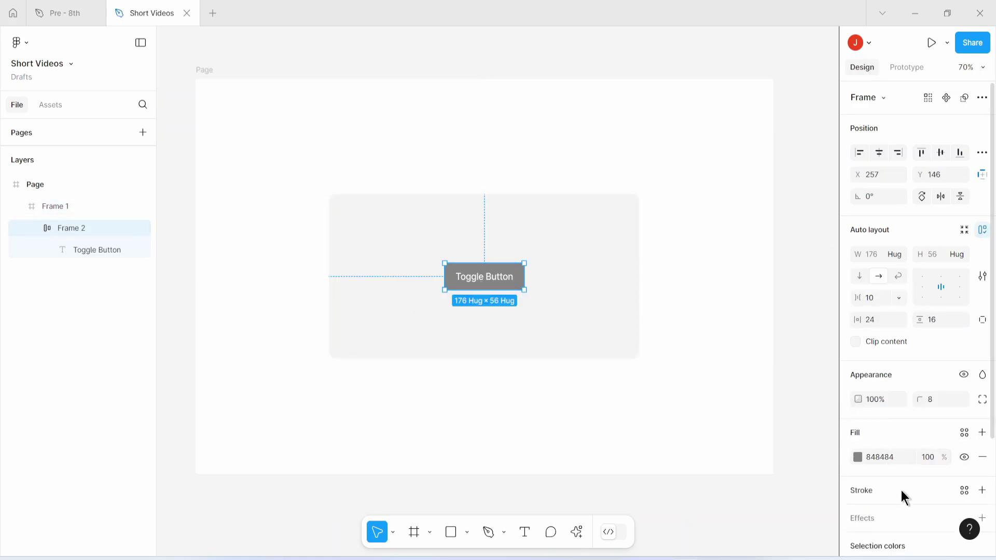
left_click(858, 456)
left_click(752, 172)
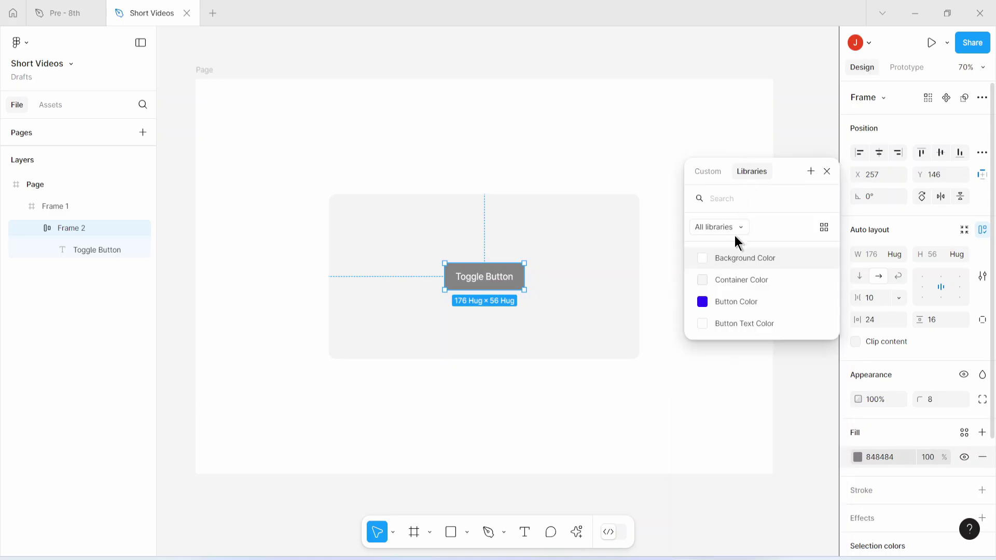
left_click(733, 300)
double_click(442, 279)
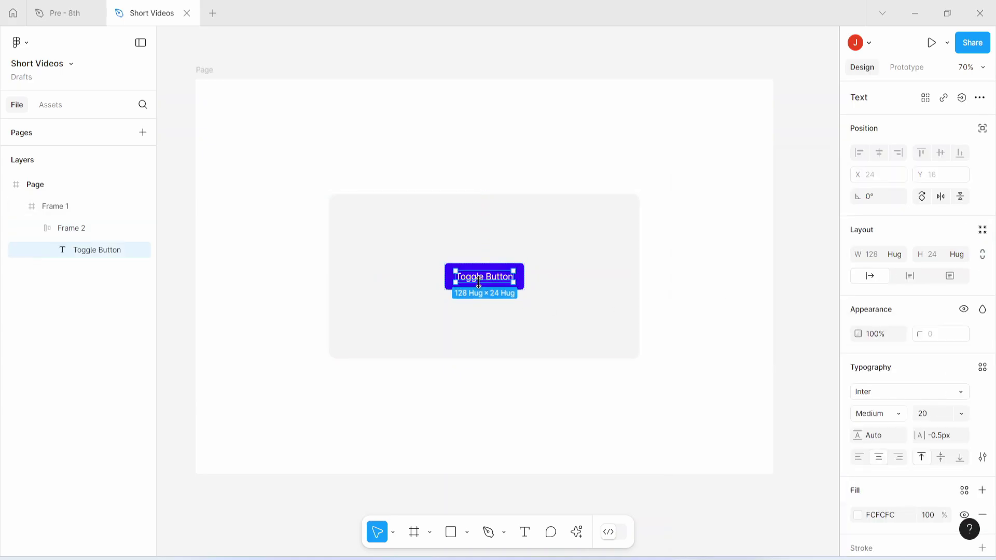
left_click(858, 514)
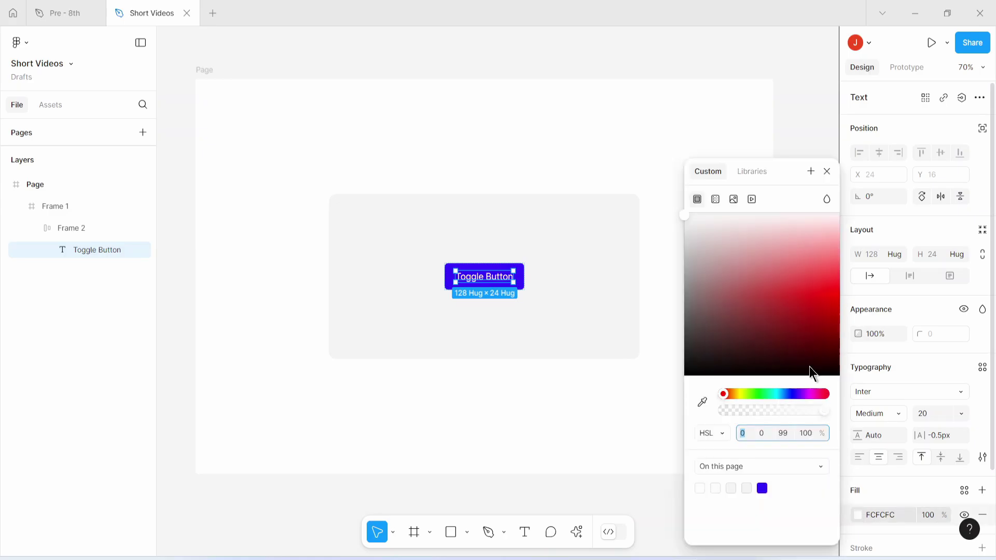
left_click(759, 174)
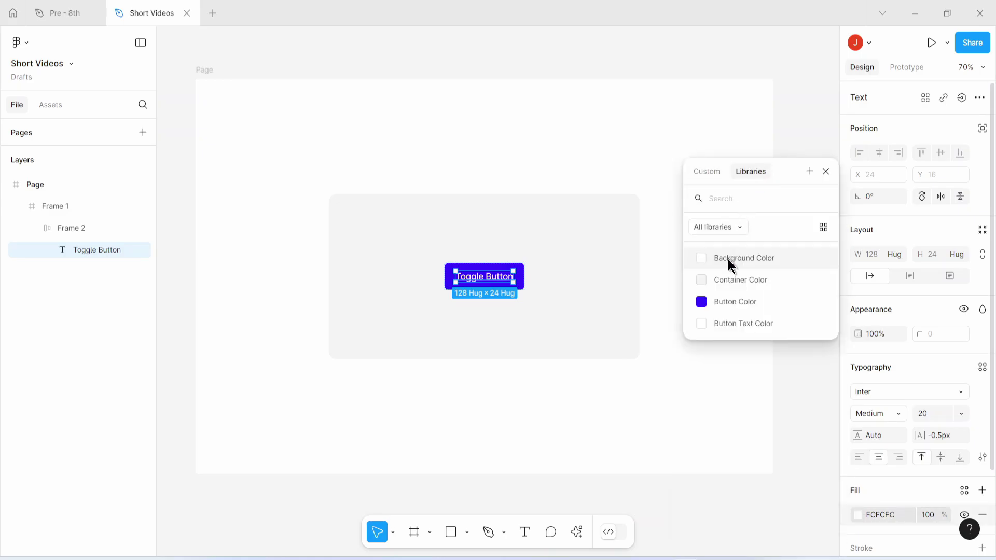
left_click(736, 322)
left_click(204, 73)
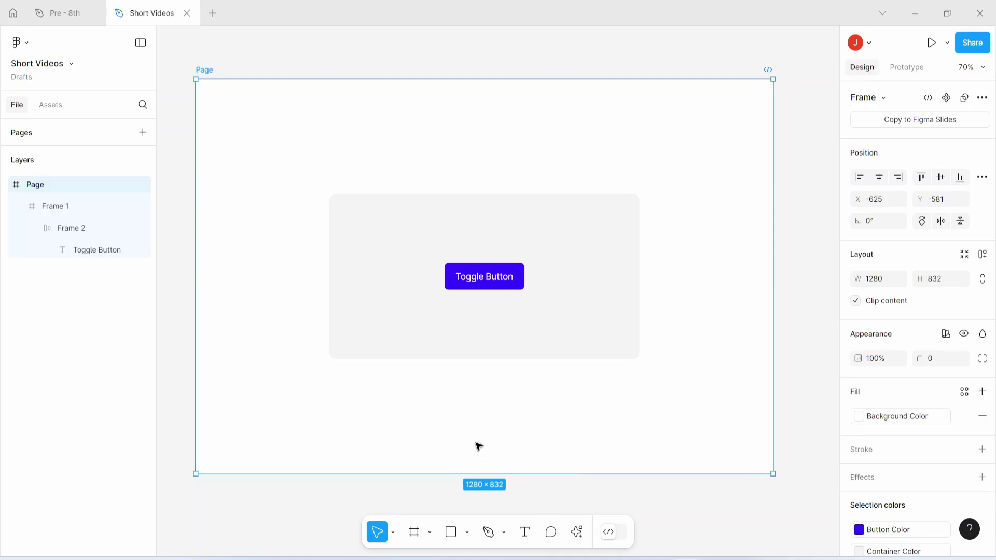
Step: Preview the page frame as a prototype showing the purple Toggle Button
key("shift+space")
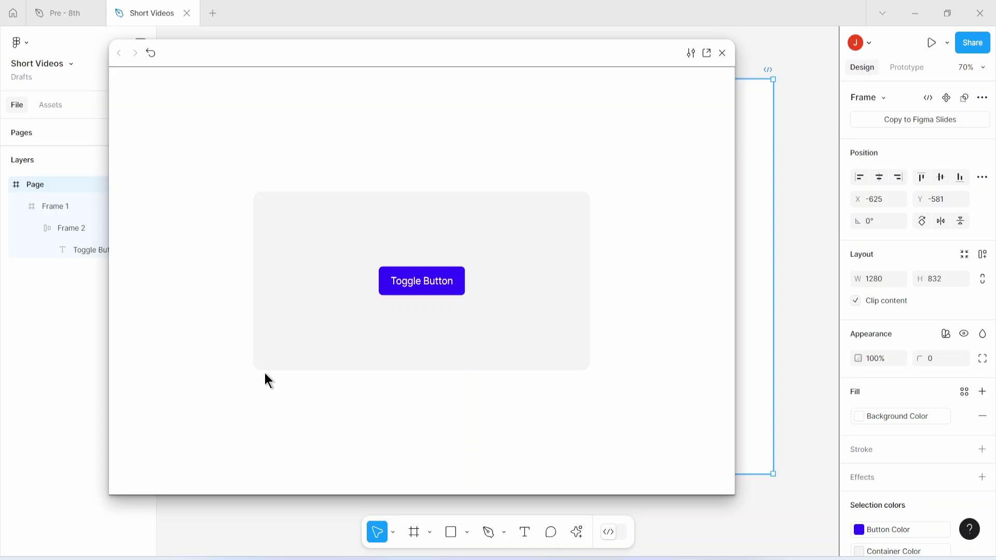
Step: Close the preview and reopen the local variables on the Color collection
left_click(722, 53)
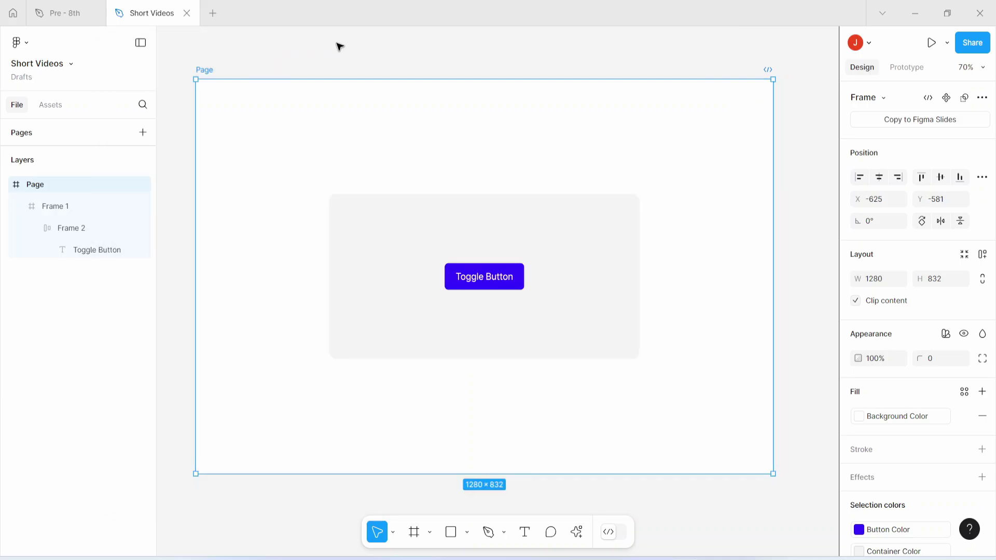
left_click(339, 47)
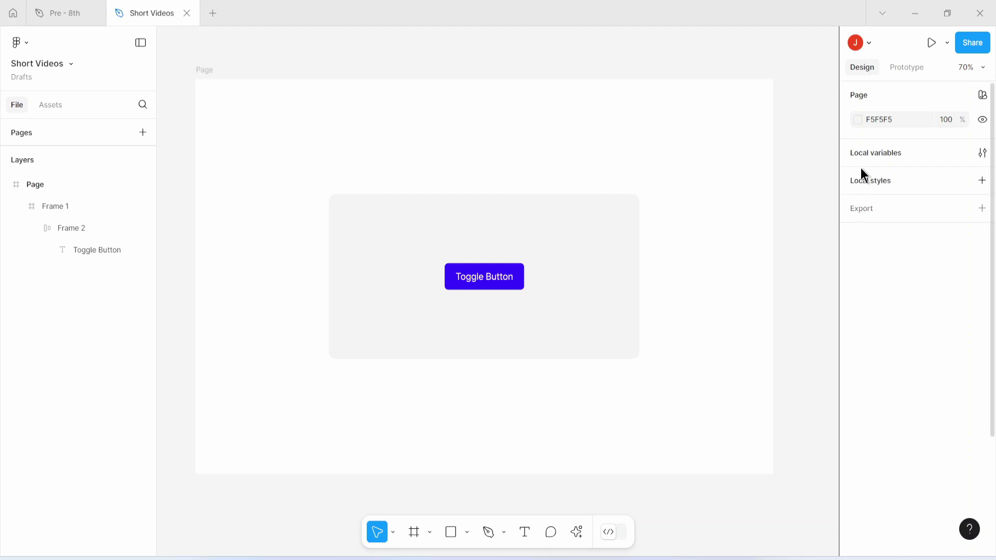
left_click(866, 152)
Step: Create a new variable collection named String
left_click(276, 152)
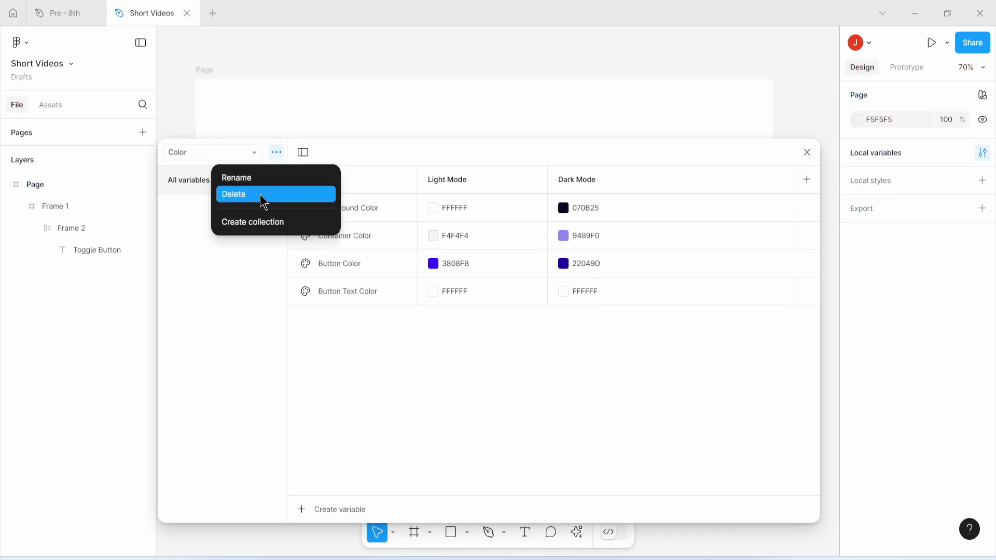
left_click(252, 222)
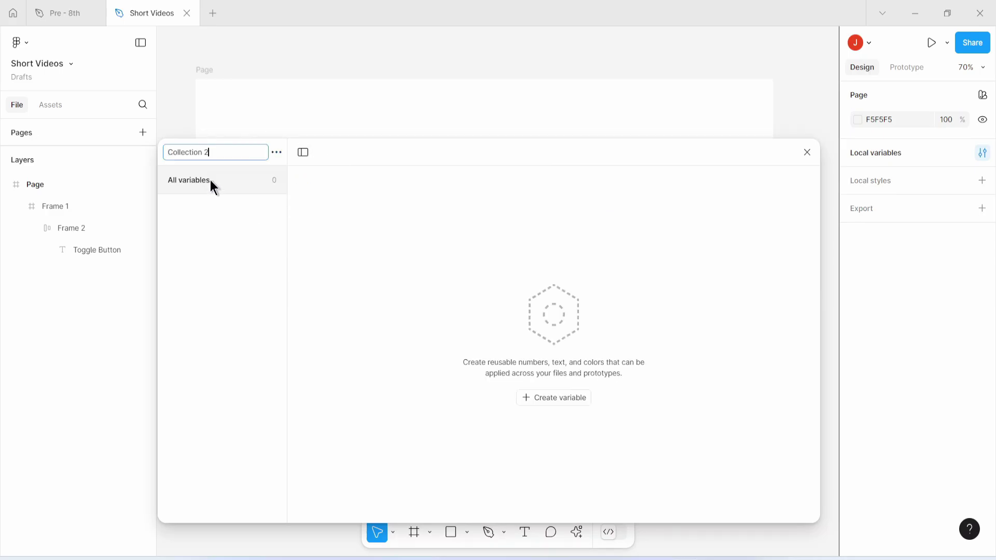
type("String")
key("Return")
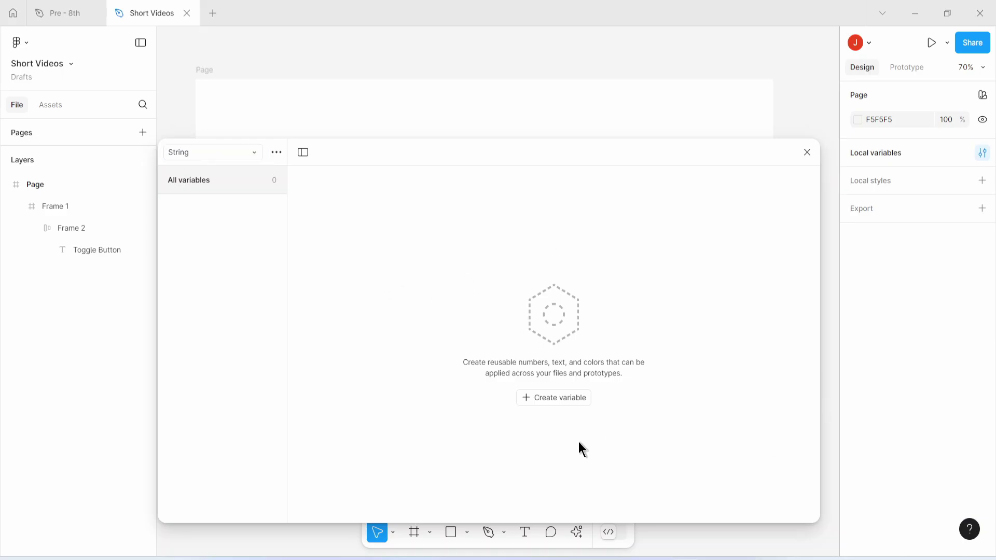
Step: Add a string variable Toggle with the value No
left_click(546, 397)
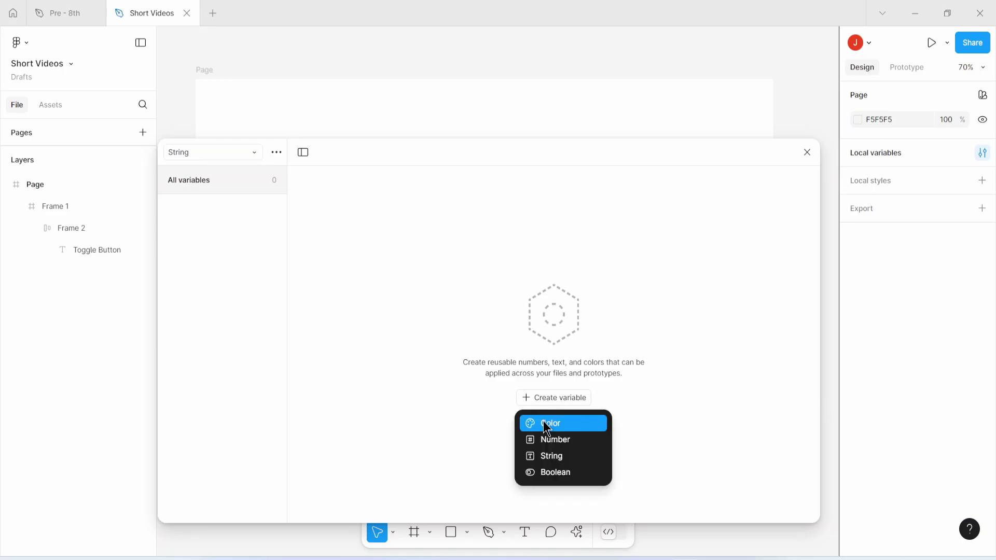
left_click(550, 458)
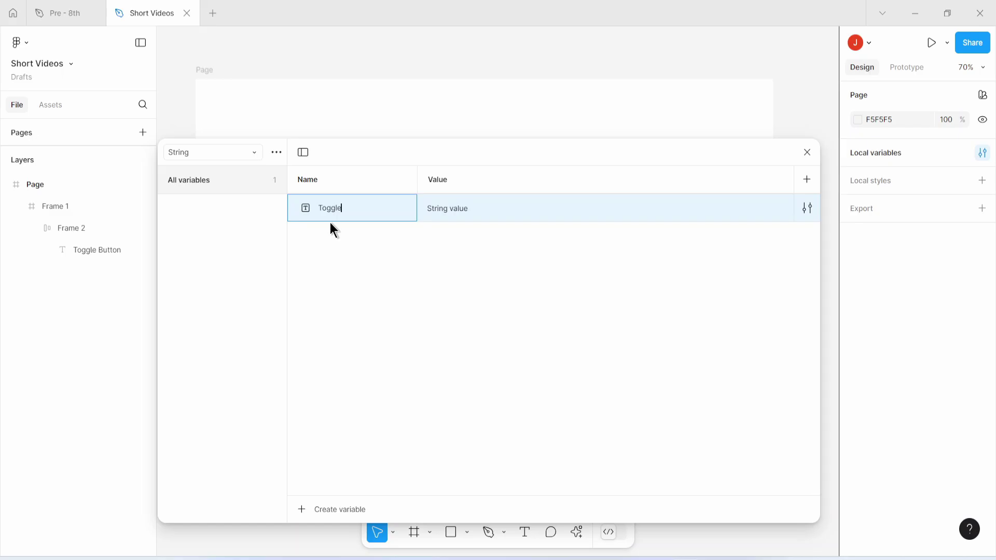
double_click(461, 208)
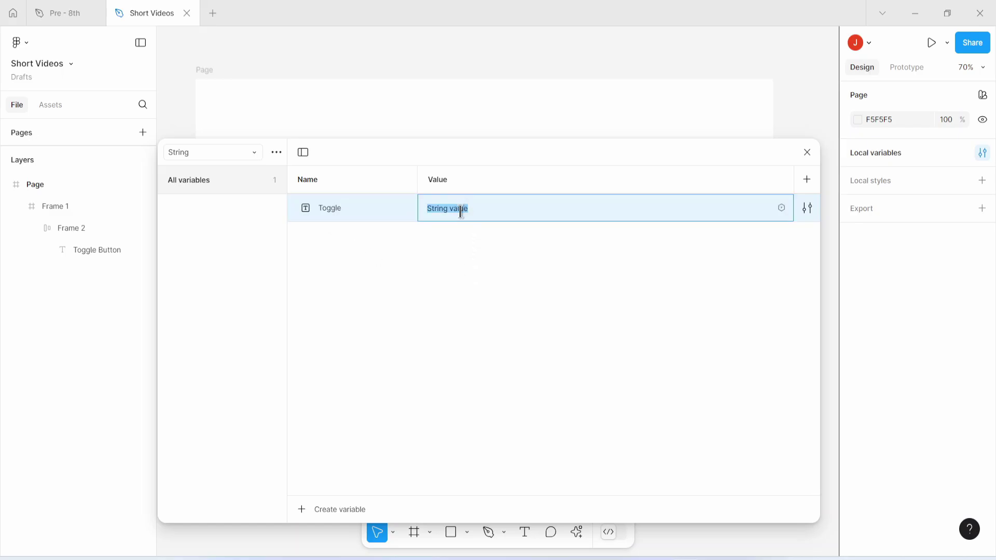
type("No")
key("Return")
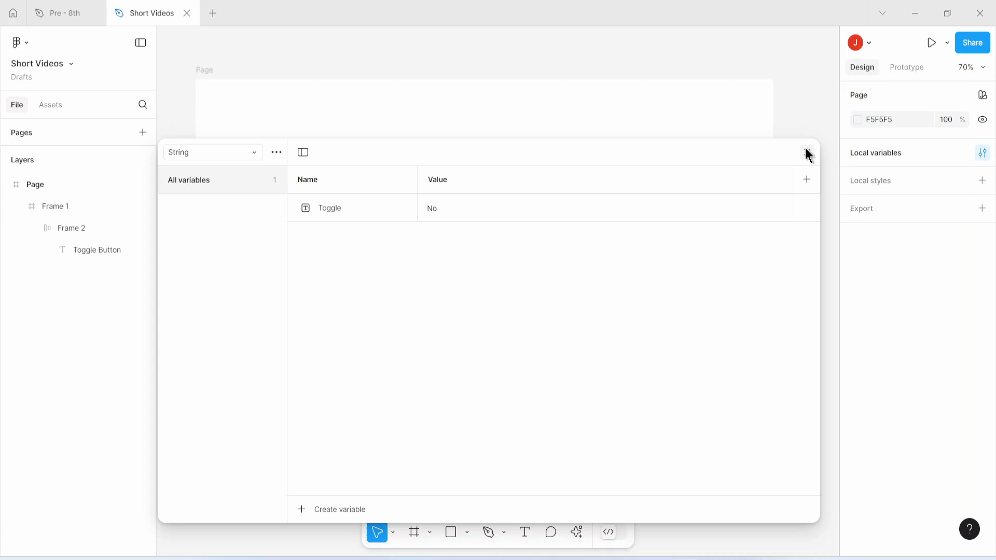
Step: Add an On click interaction to the Toggle Button frame with the Set variable action
left_click(807, 154)
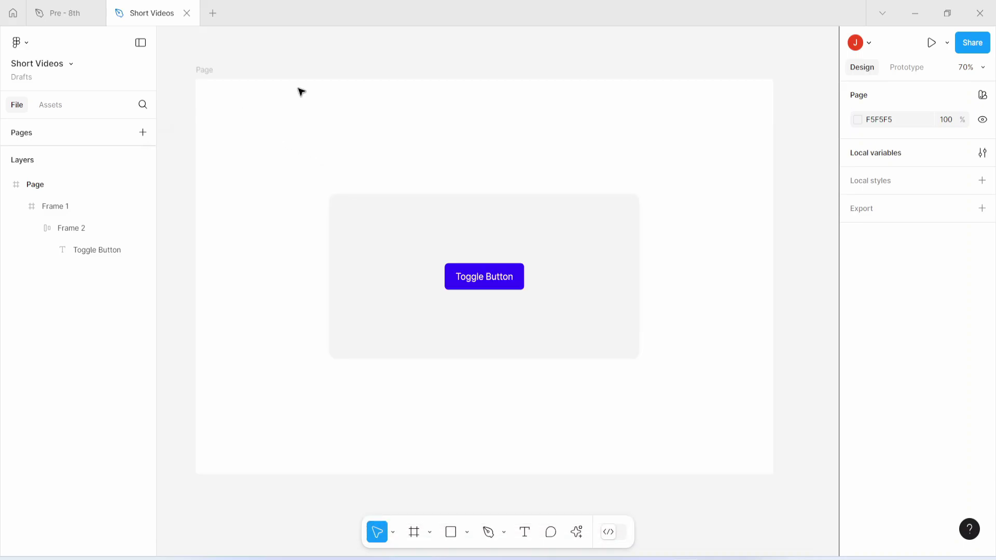
left_click(903, 70)
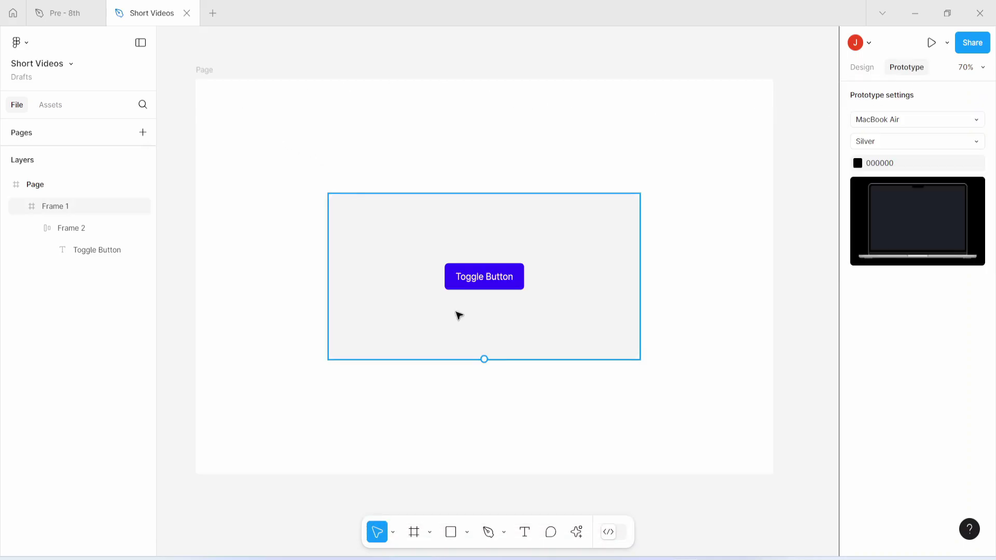
left_click(485, 285)
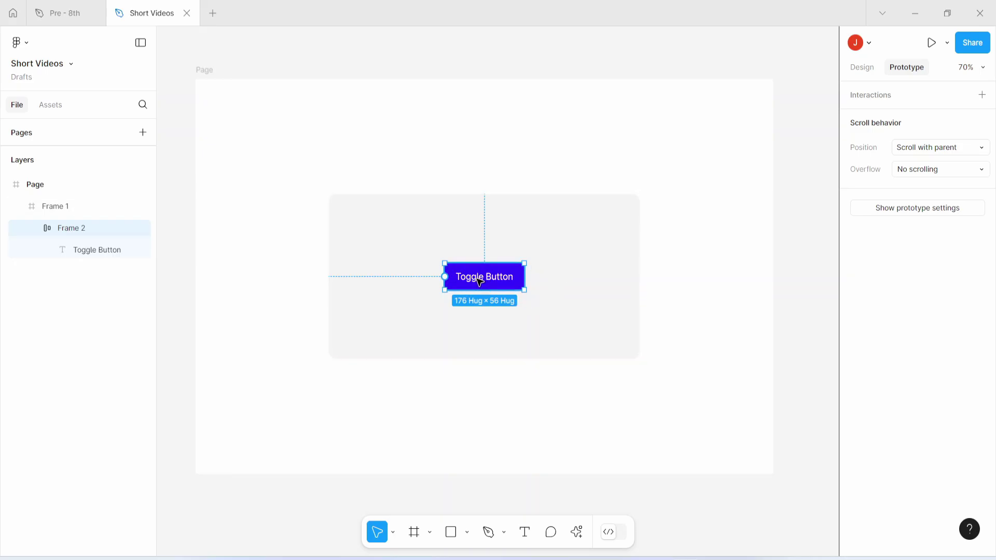
left_click(981, 96)
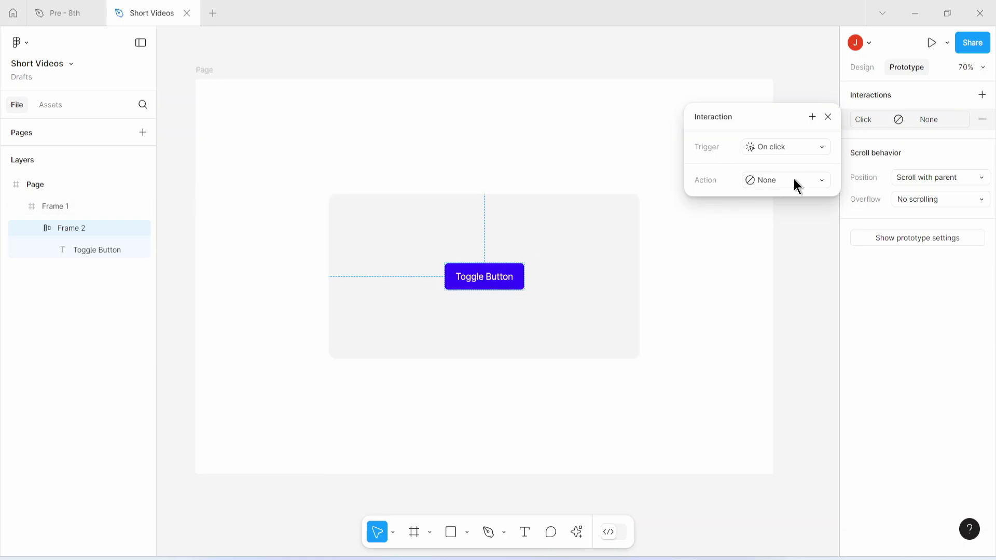
left_click(767, 179)
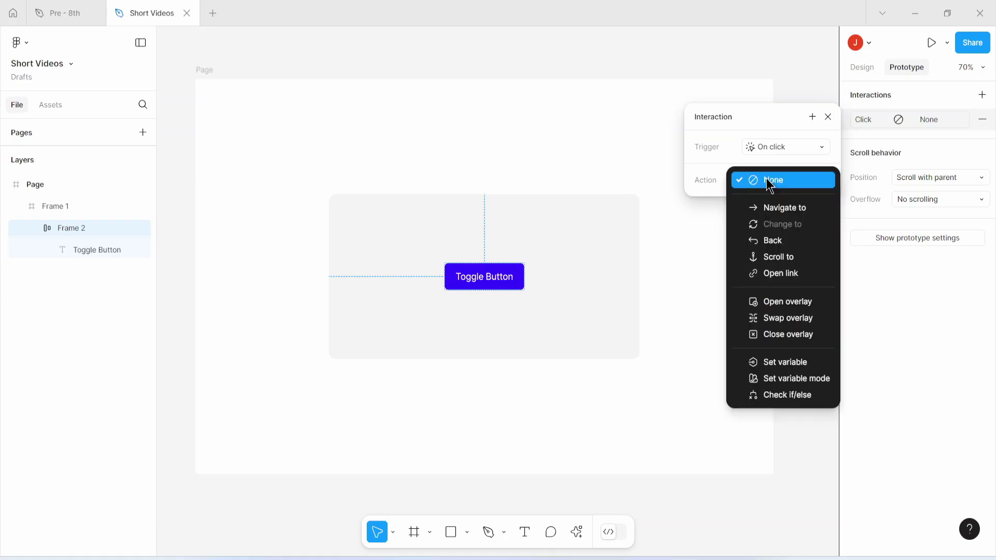
left_click(771, 366)
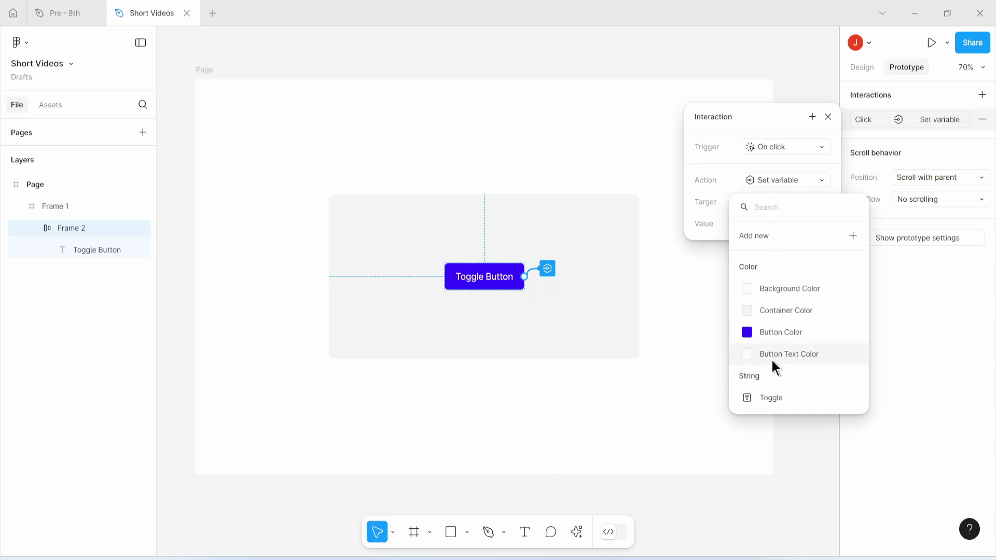
Step: Set the Toggle variable's value to "Yes" in the Toggle Button's click action
left_click(775, 398)
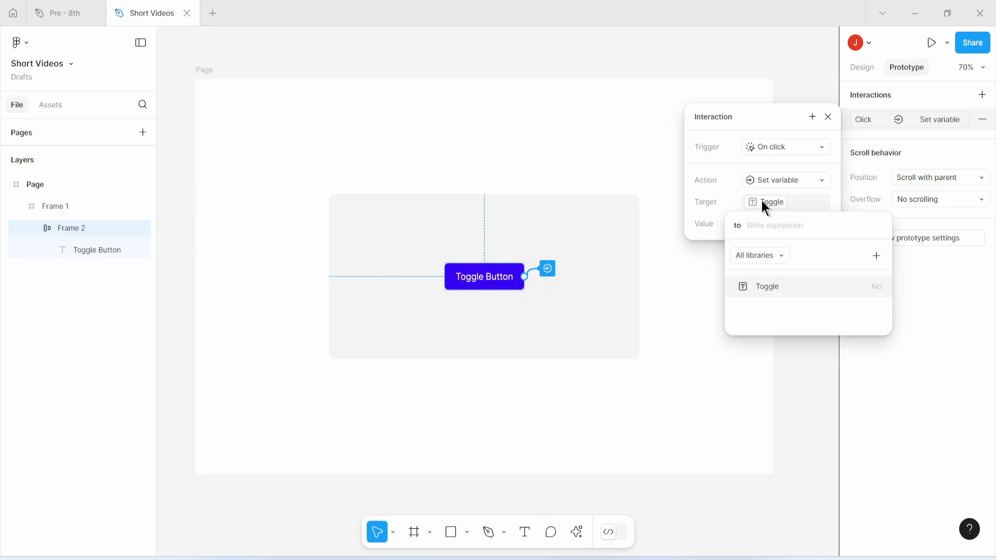
left_click(775, 230)
type("\"Yes\"")
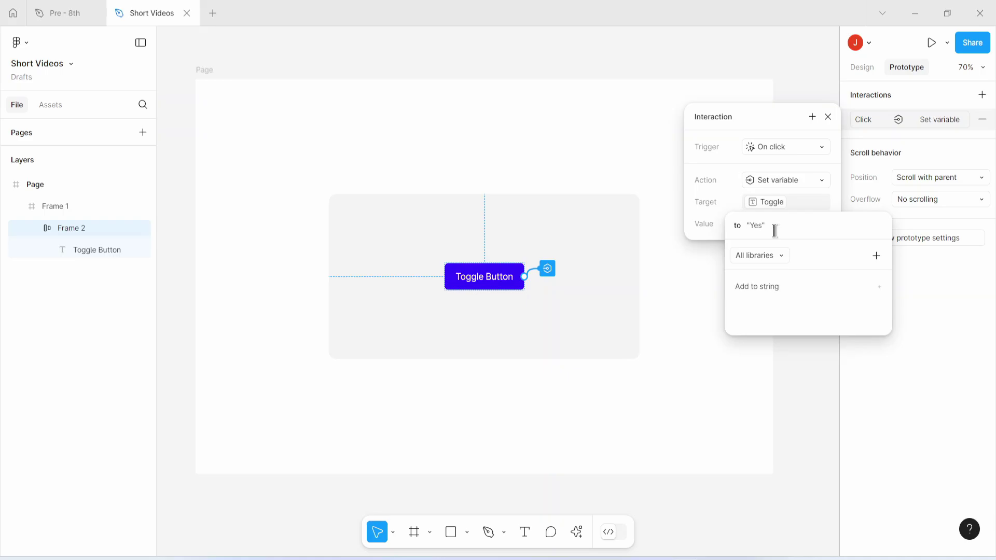
left_click(708, 223)
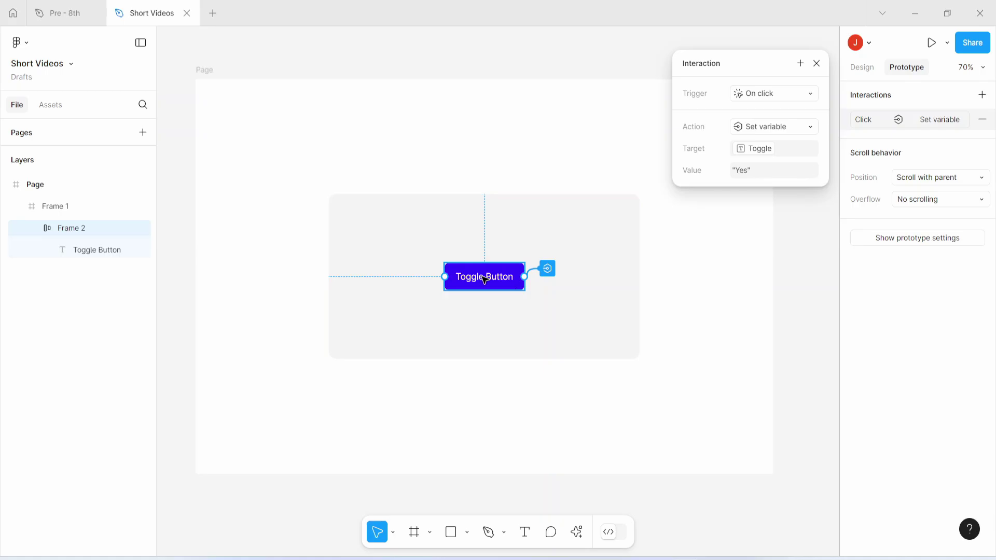
Step: Add a Check if/else action with the condition Toggle == "Yes"
left_click(800, 63)
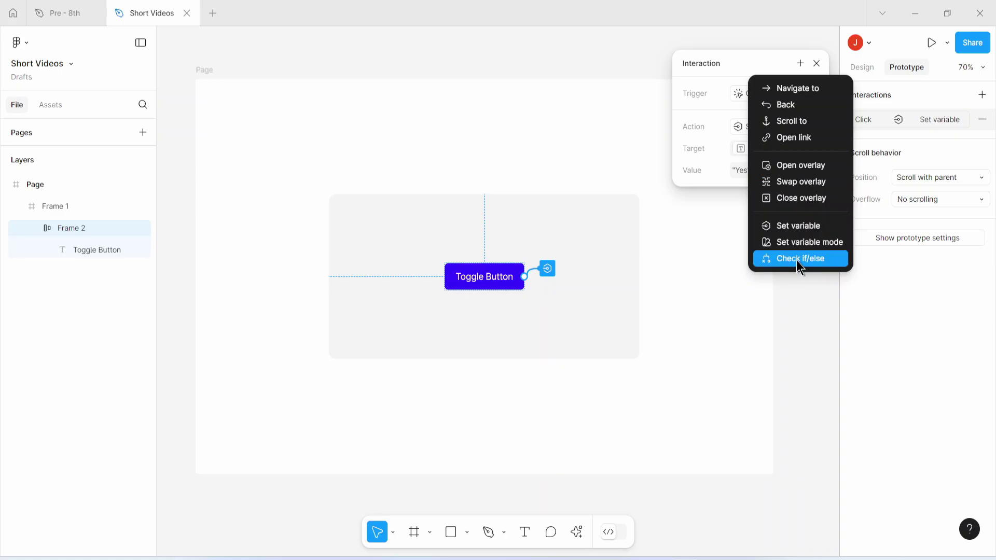
left_click(798, 259)
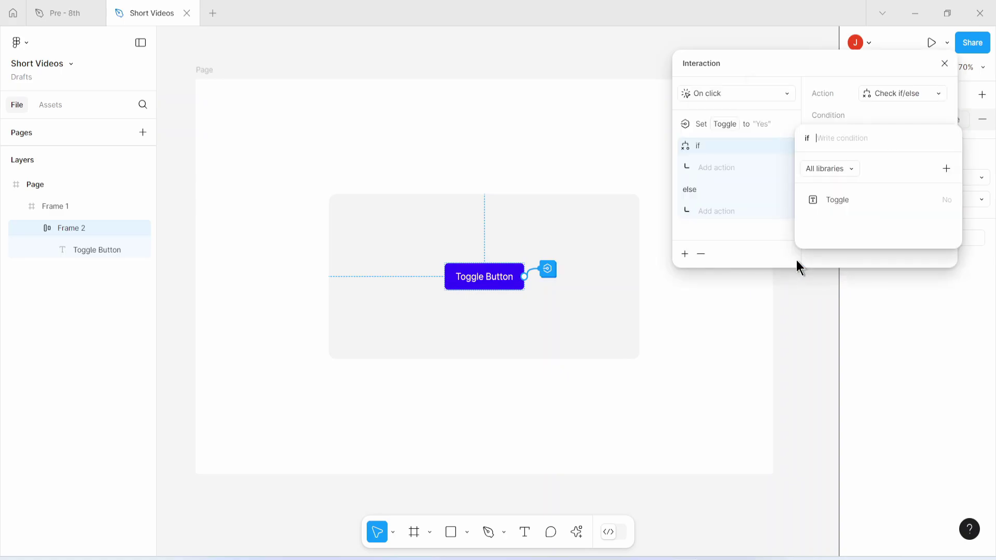
left_click(825, 200)
left_click(823, 201)
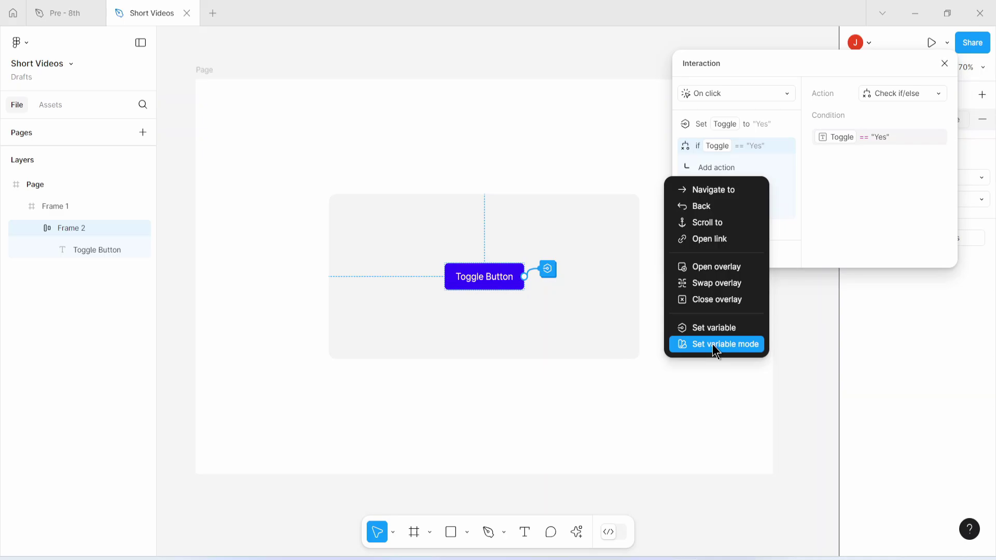
Step: Inside the condition, set the variable mode of the Color collection to Dark Mode
left_click(712, 344)
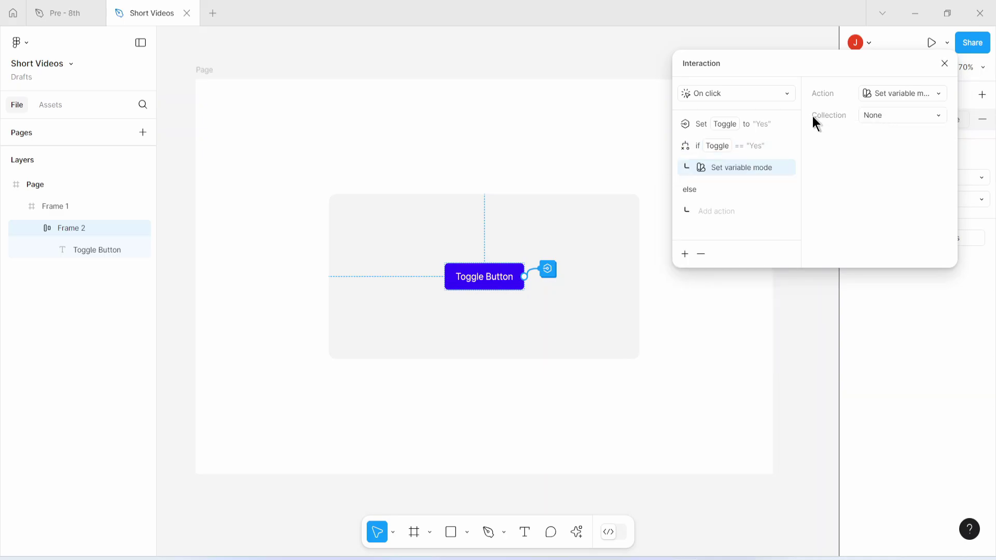
left_click(888, 115)
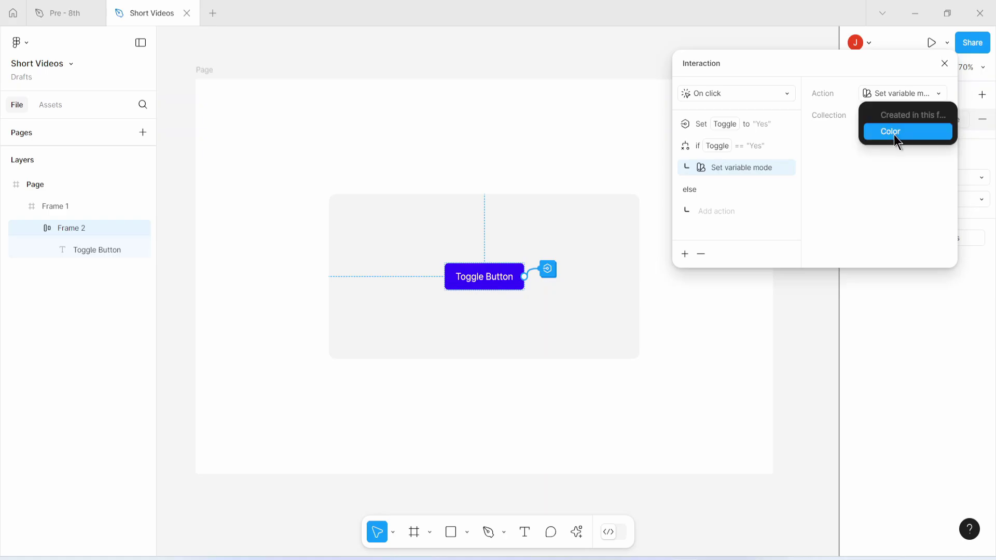
left_click(895, 135)
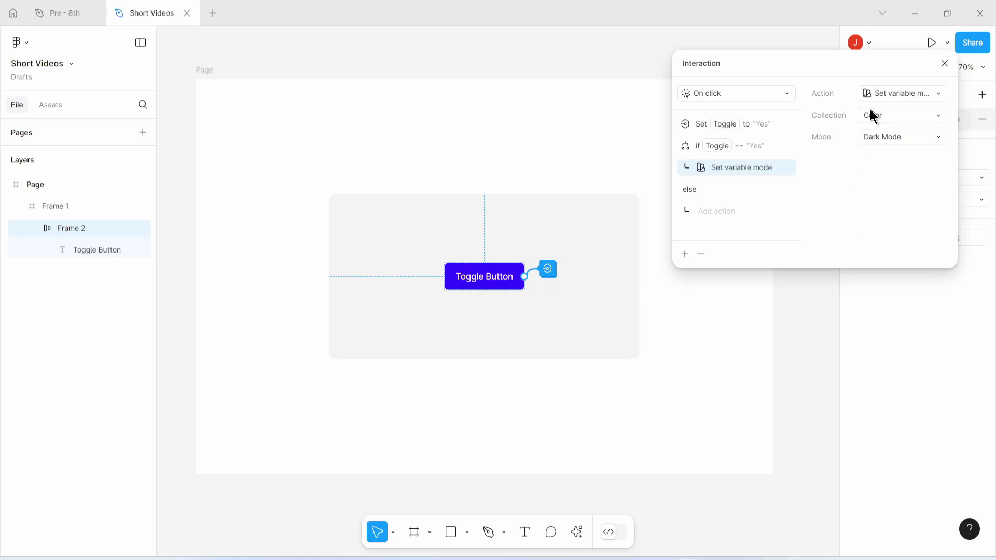
left_click(885, 138)
left_click(885, 138)
Step: Preview the Page frame, click Toggle Button to see the dark navy page and purple card, then restart
left_click(944, 65)
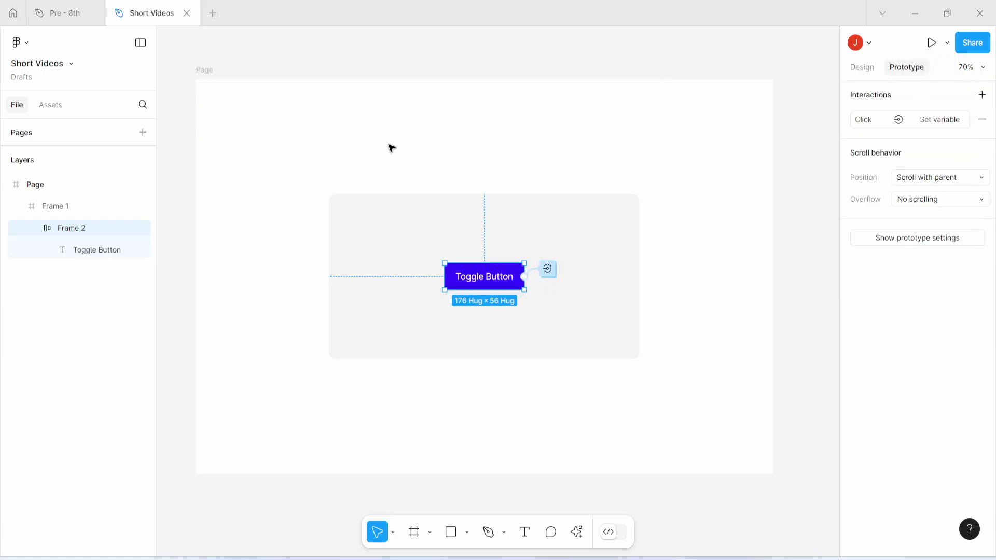
left_click(204, 79)
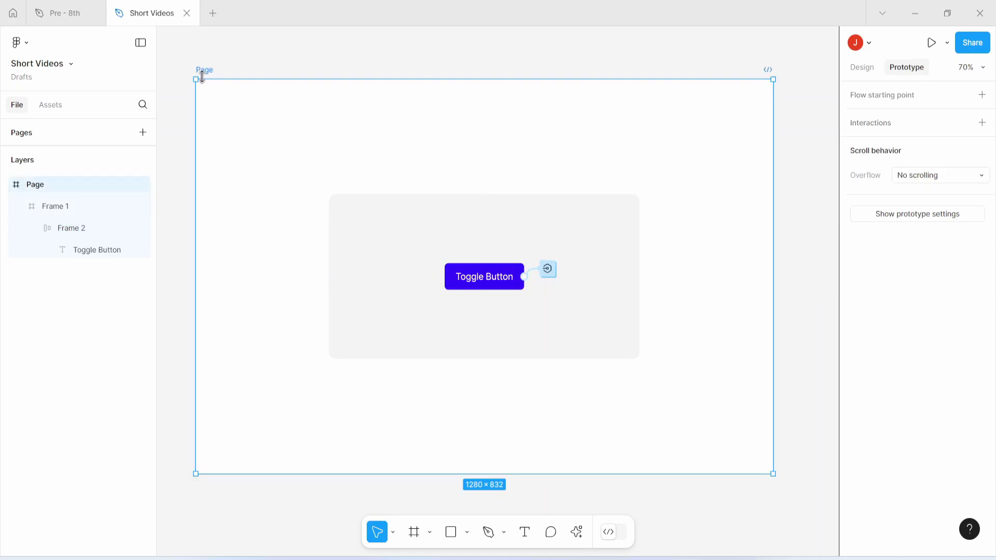
key("shift+space")
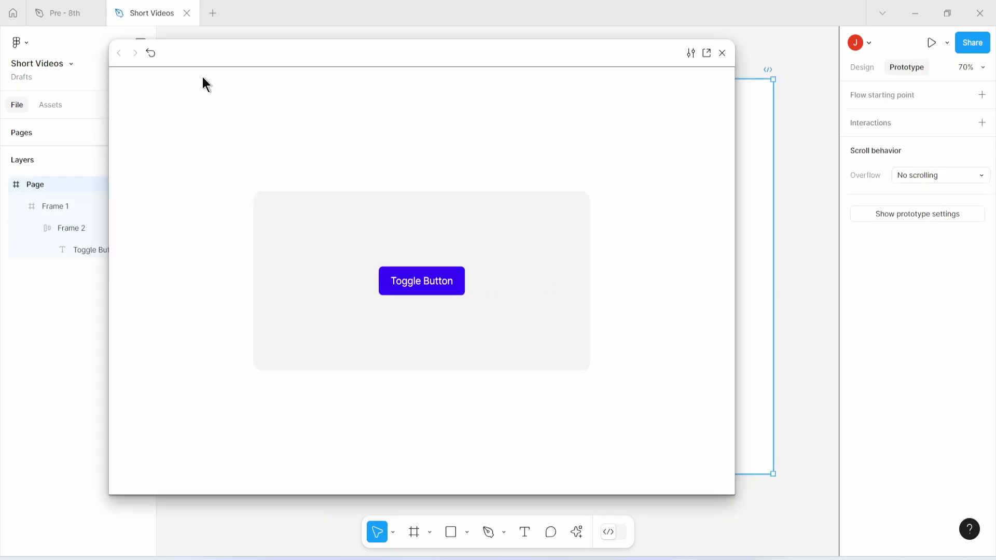
left_click(416, 284)
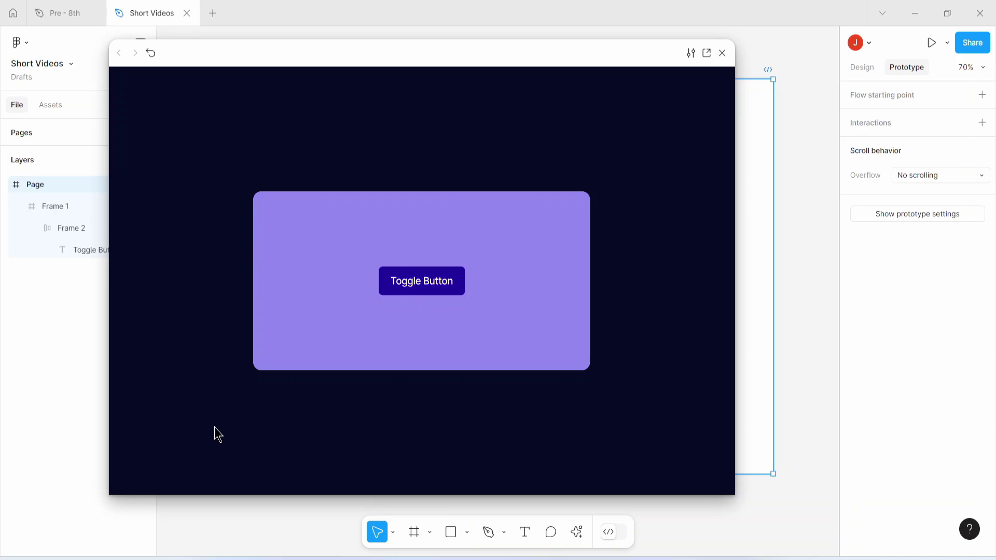
key("shift+1")
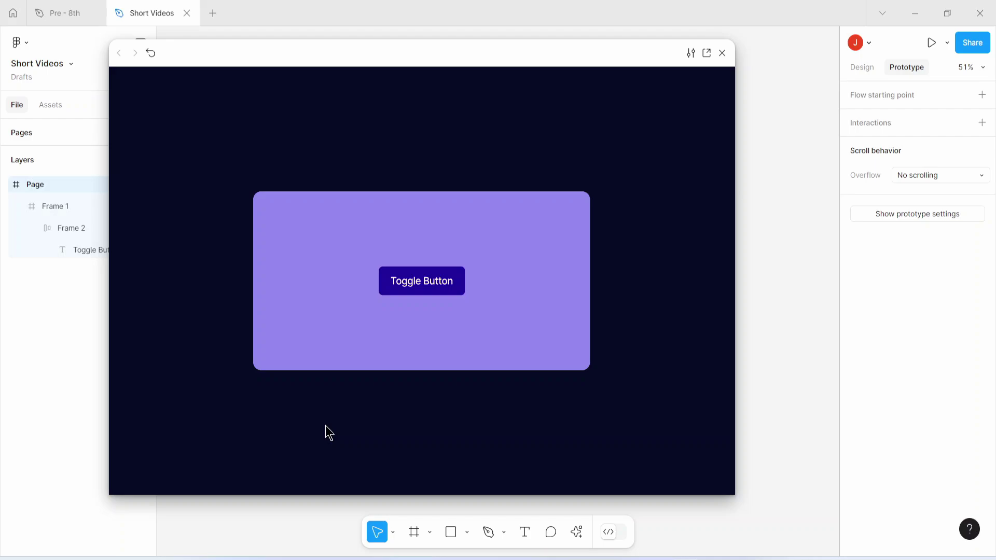
left_click(151, 53)
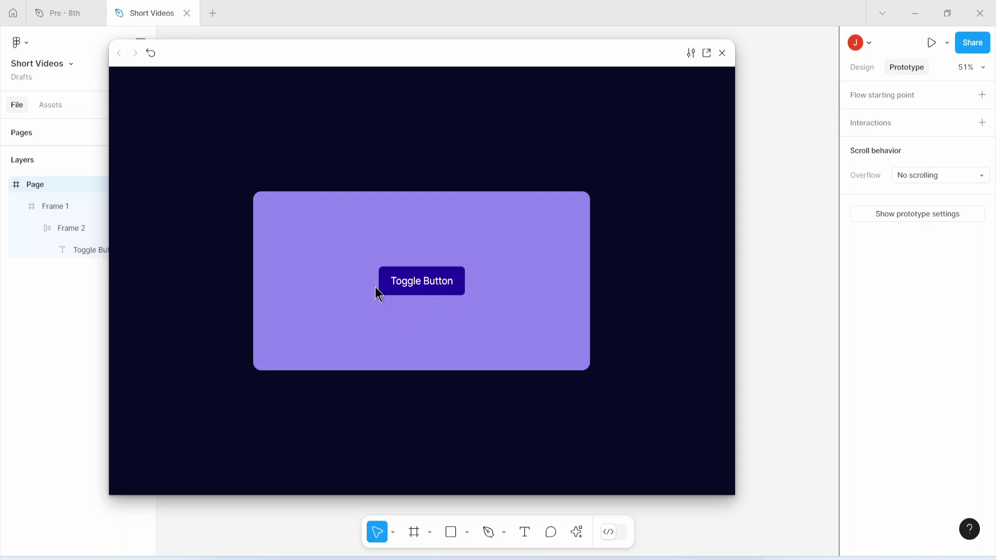
left_click(154, 52)
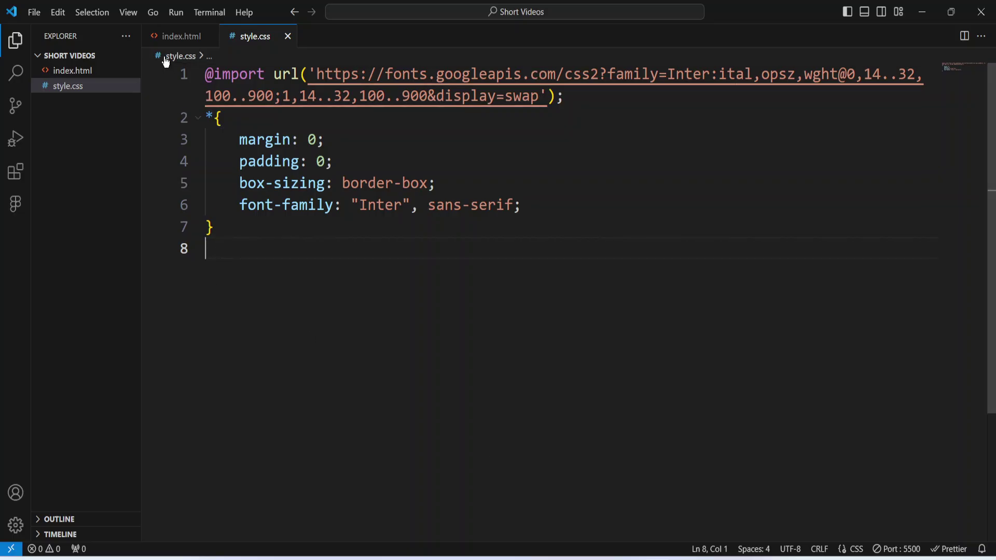
Step: In index.html, rename the outer div's class to page-container and save
left_click(171, 37)
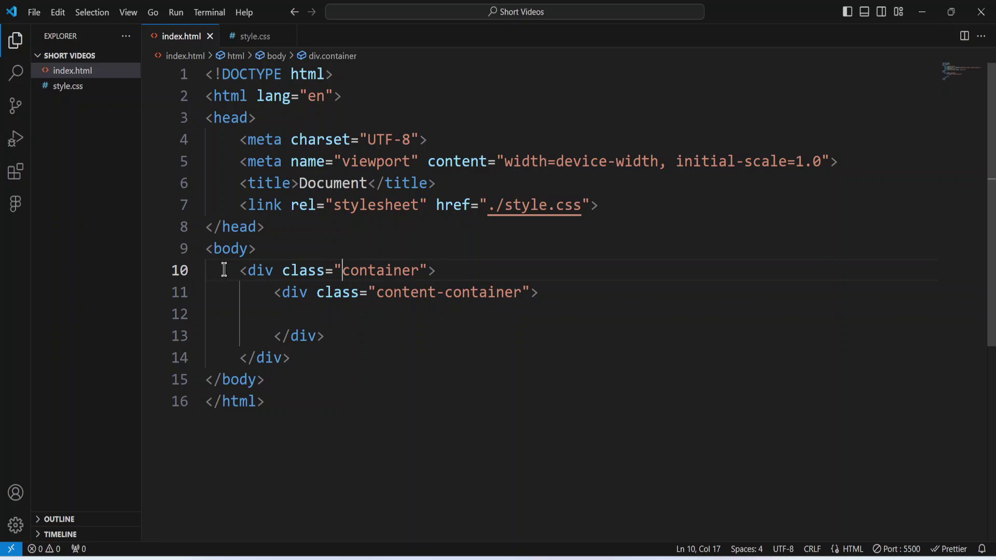
left_click(241, 272)
left_click_drag(242, 273, 318, 360)
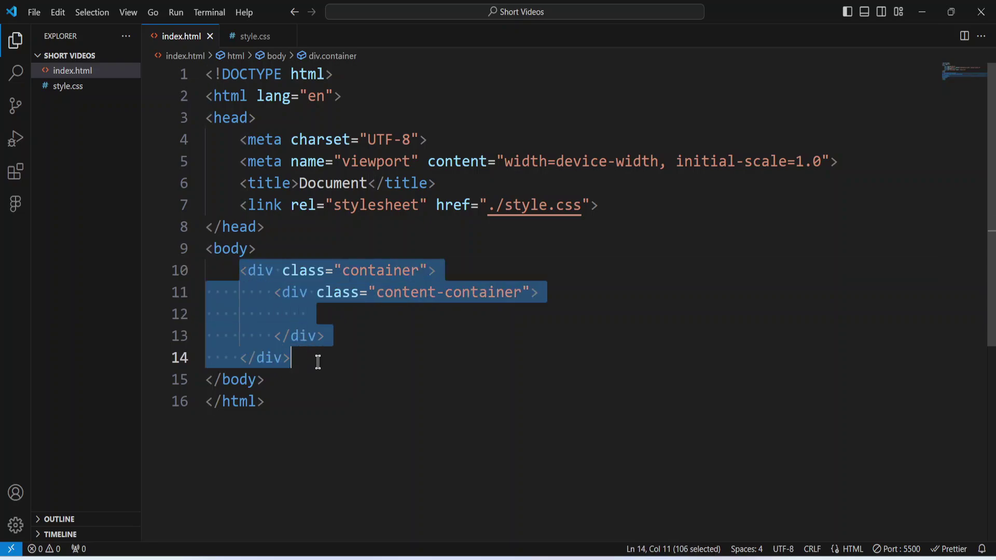
left_click(318, 360)
left_click(340, 271)
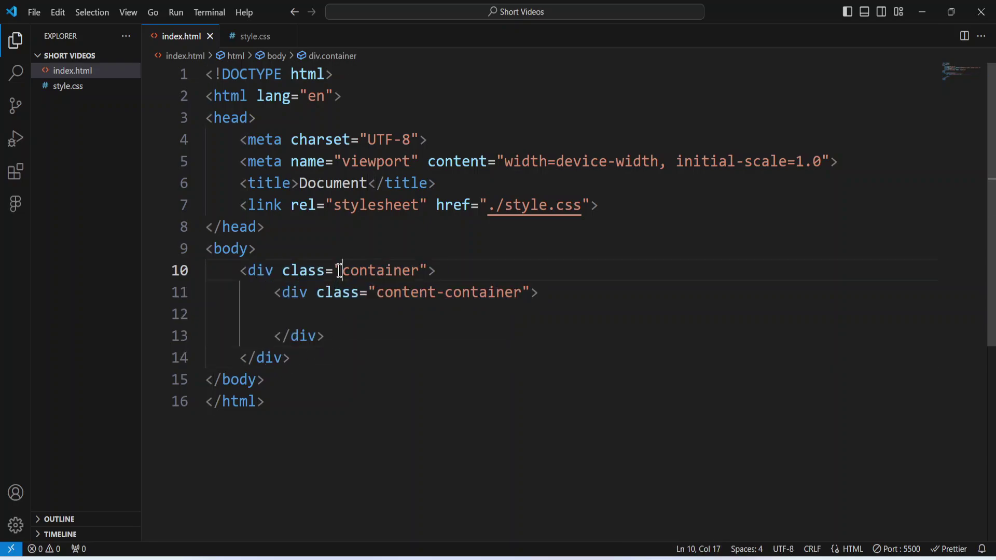
type("page-")
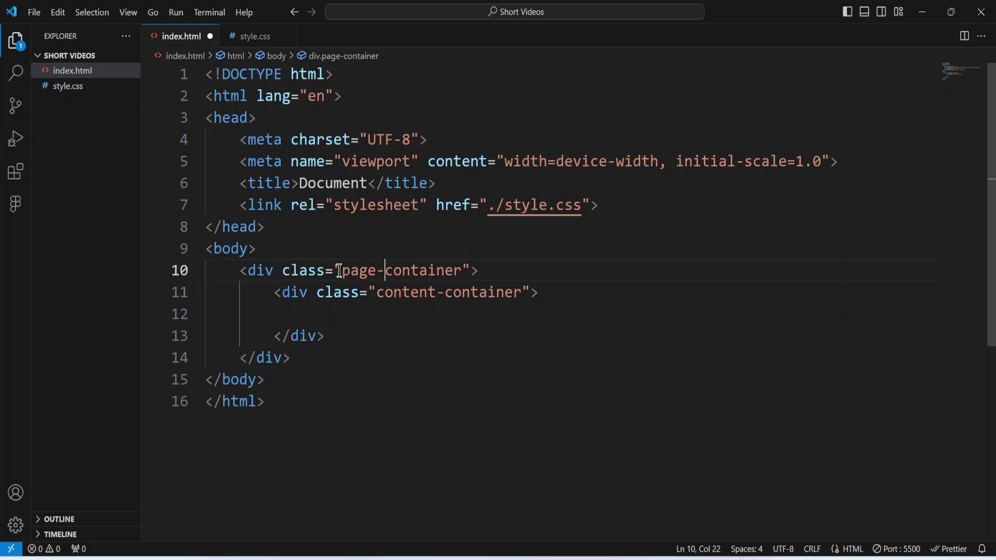
key("ctrl+s")
Step: Check the Figma design, then add a button labelled 'Toggle Button' inside content-container and save
left_click_drag(377, 293, 439, 294)
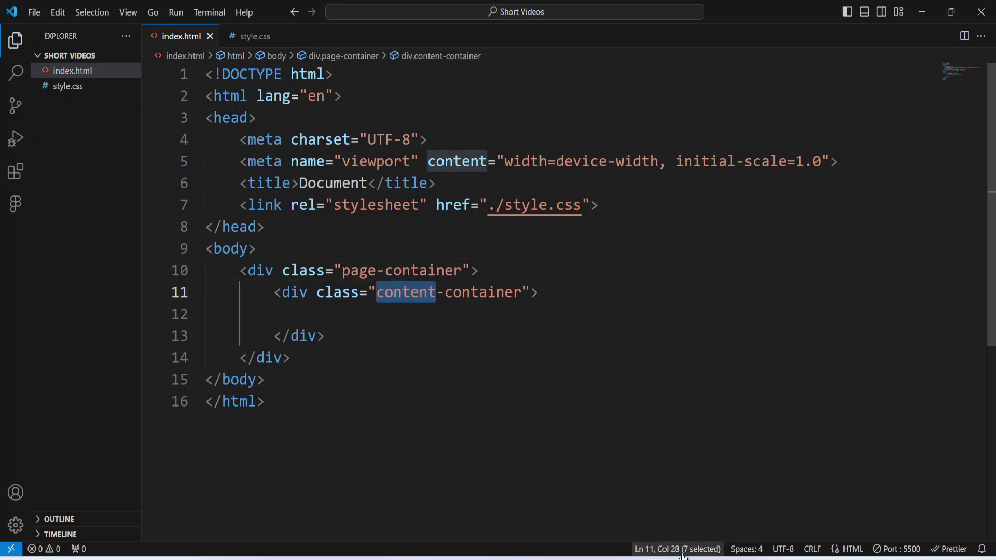
mouse_move(637, 483)
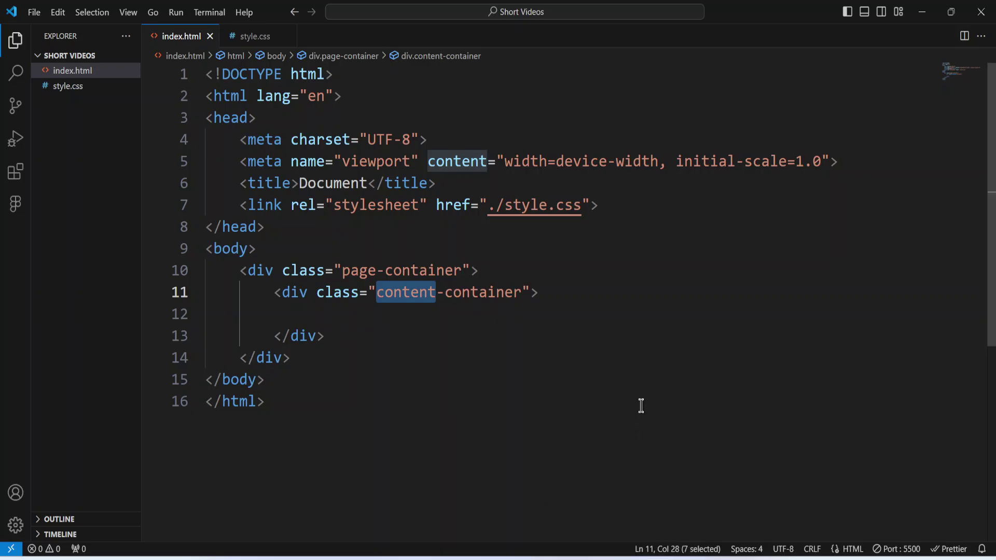
left_click(664, 556)
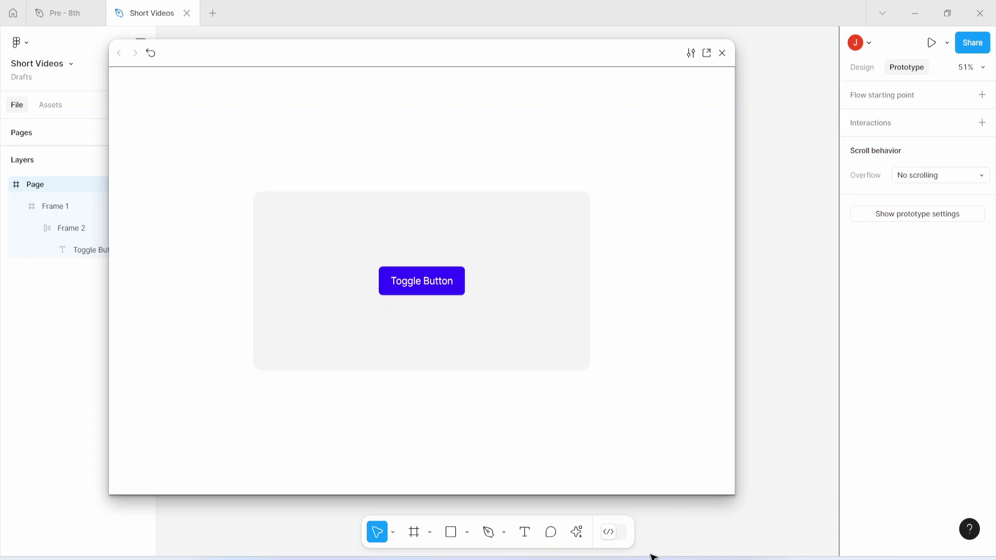
mouse_move(652, 556)
left_click(640, 502)
left_click(350, 316)
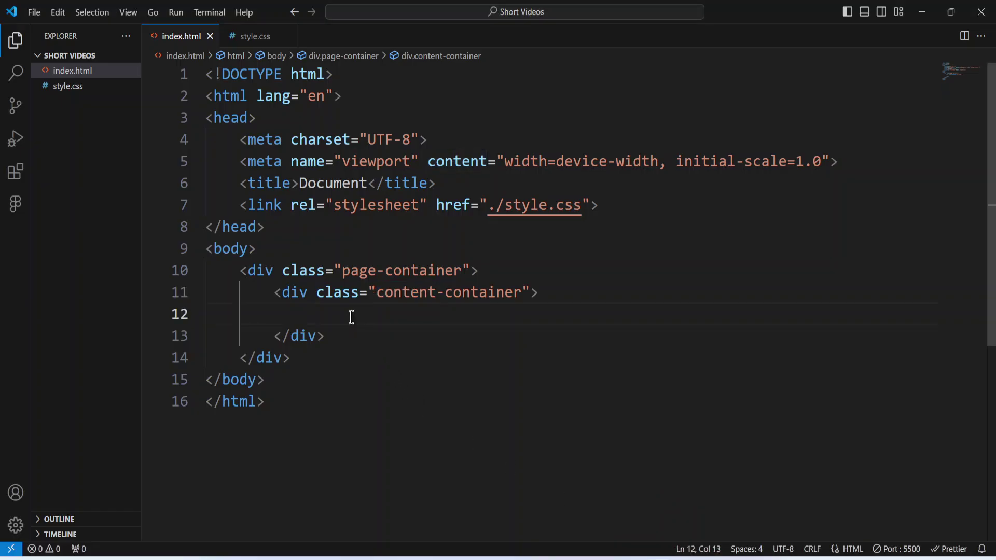
type("but")
key("Return")
type("Toggel Bu</button>")
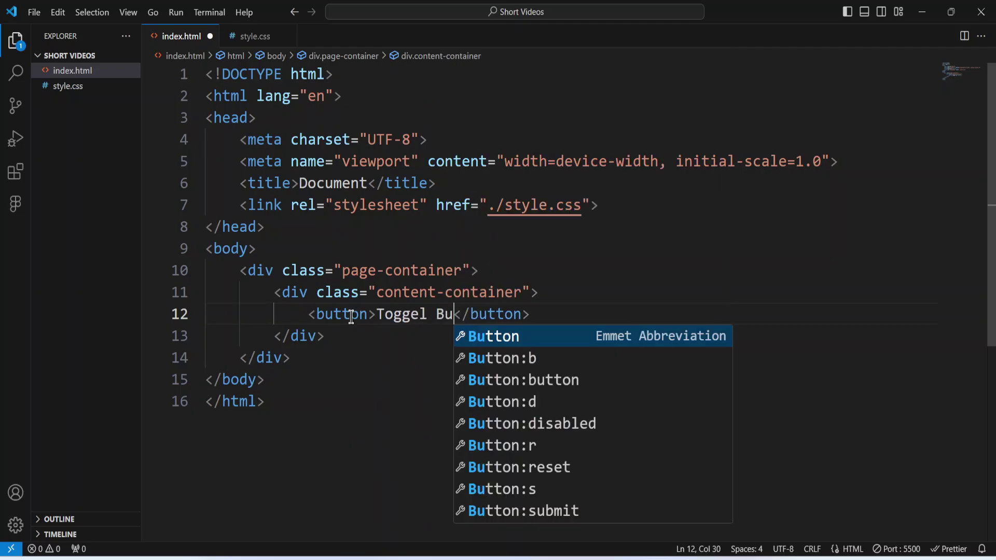
key("BackSpace")
key("BackSpace")
key("BackSpace")
key("BackSpace")
key("BackSpace")
type("le Button")
key("ctrl+s")
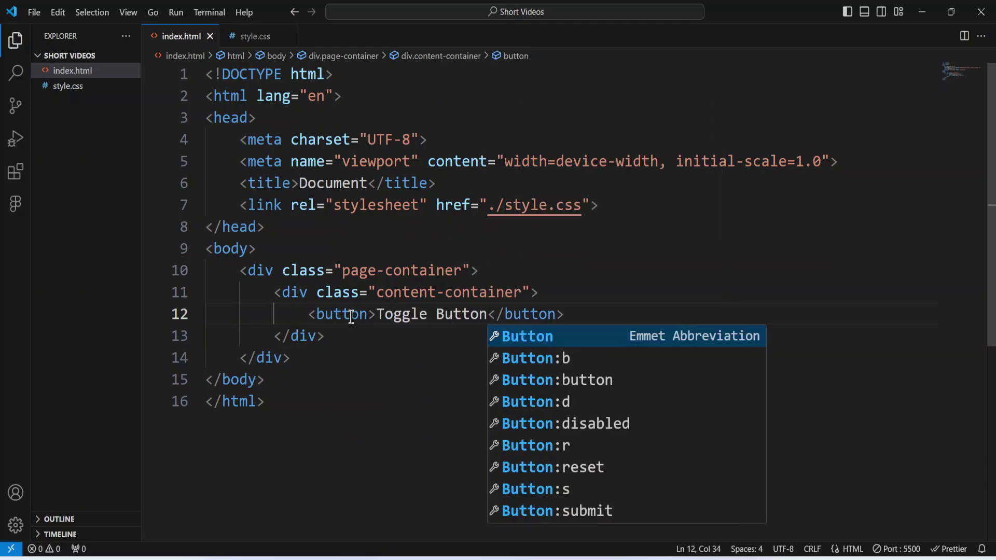
Step: Give the Toggle Button element class="btn" and save index.html
left_click(371, 315)
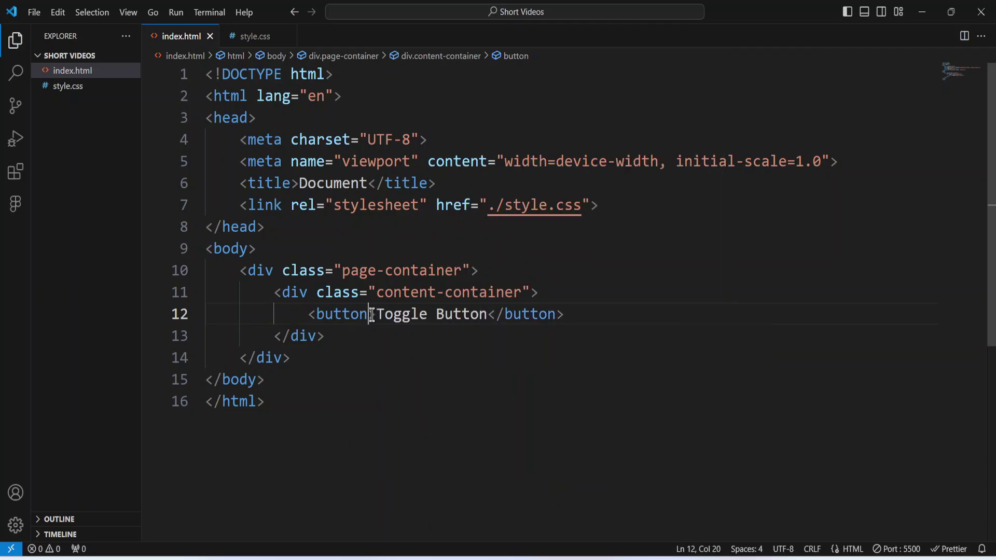
type("cl")
key("Return")
type("btn")
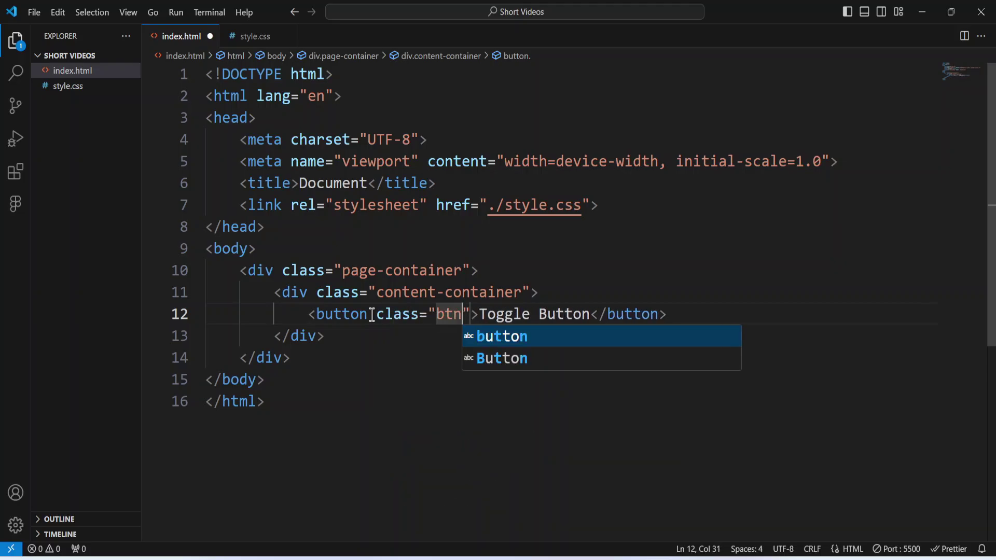
key("ctrl+s")
left_click(304, 390)
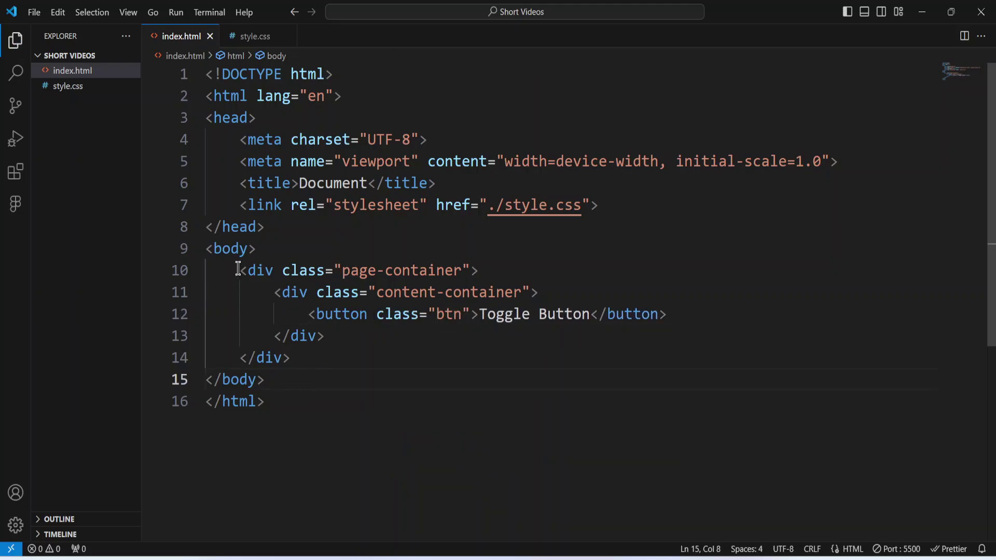